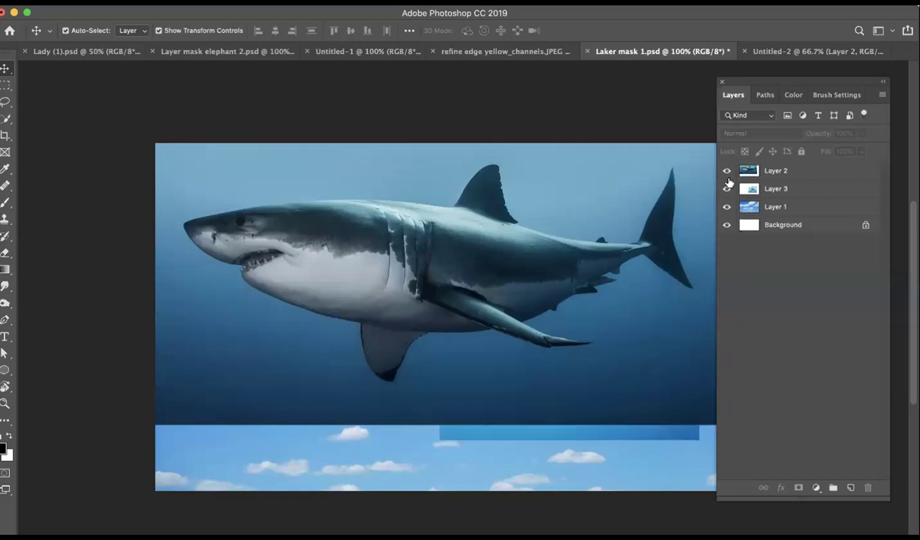
Stack the smaller shark's Layer 3 above the great white and reposition both sharks on the canvas
left_click(726, 172)
left_click(726, 190)
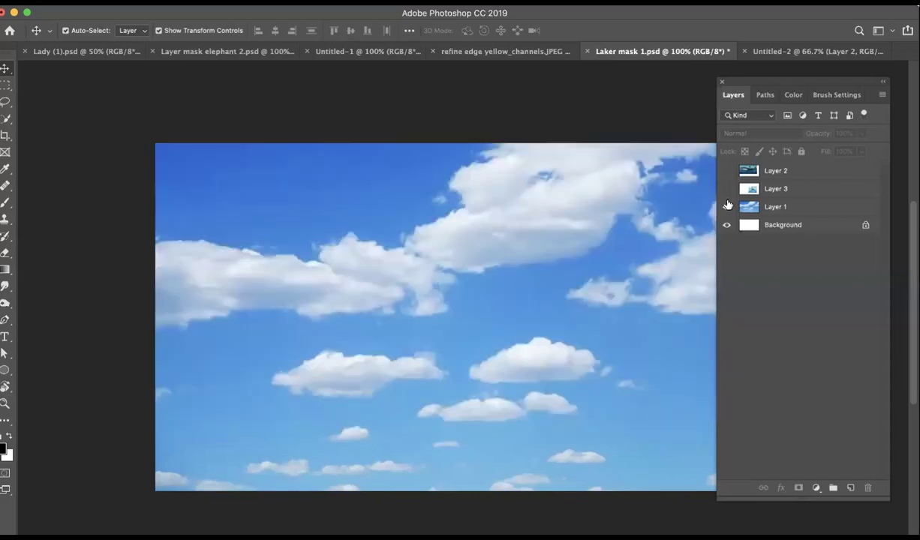
left_click(726, 188)
left_click(727, 173)
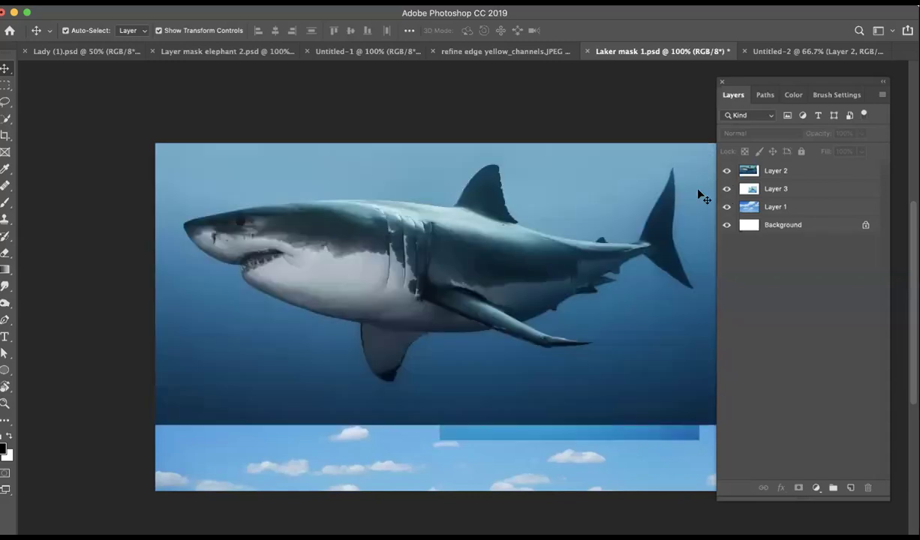
left_click_drag(743, 187, 773, 166)
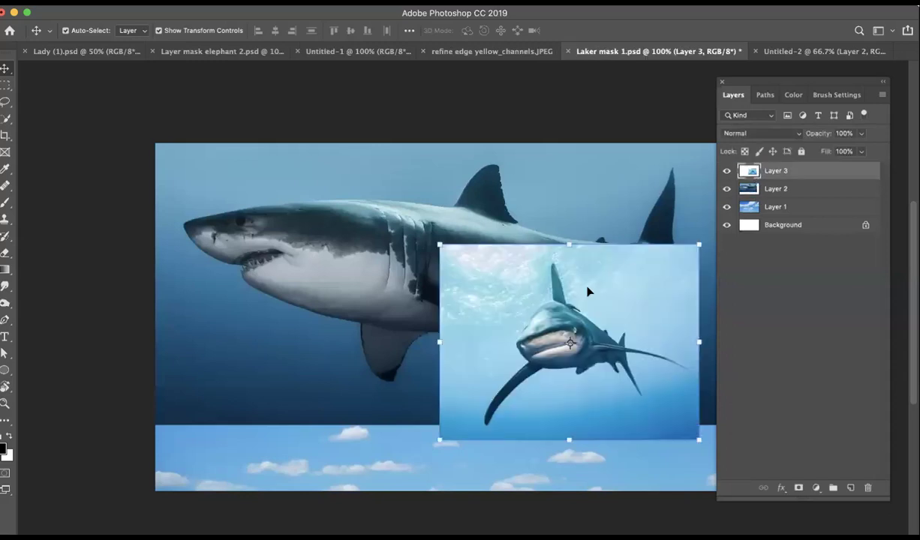
left_click_drag(544, 325, 576, 292)
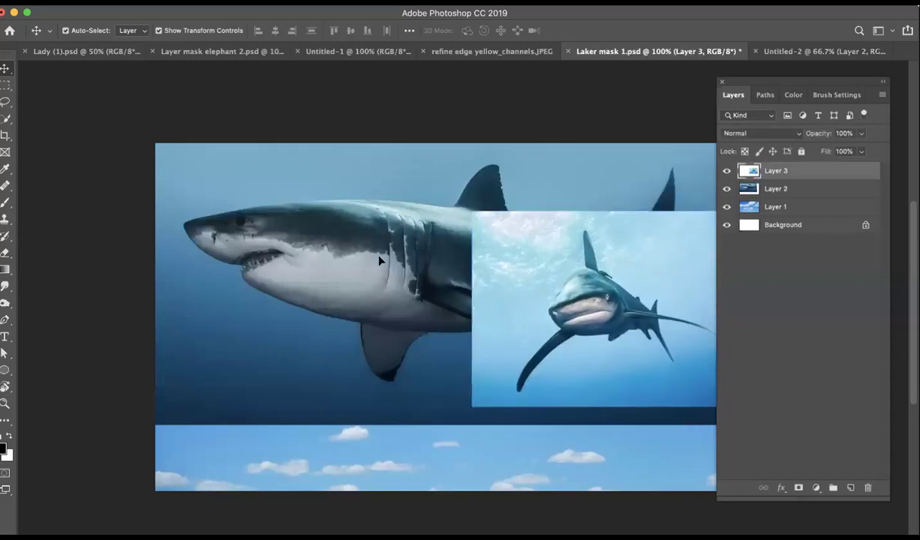
left_click_drag(362, 244, 390, 283)
Hide the smaller shark layer, select Layer 2, and move the Layers panel left
left_click(726, 172)
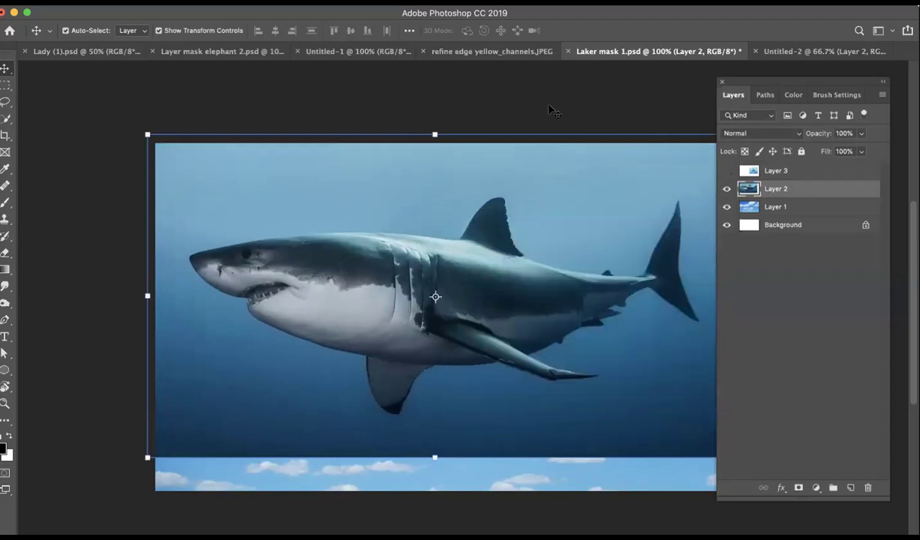
left_click(527, 105)
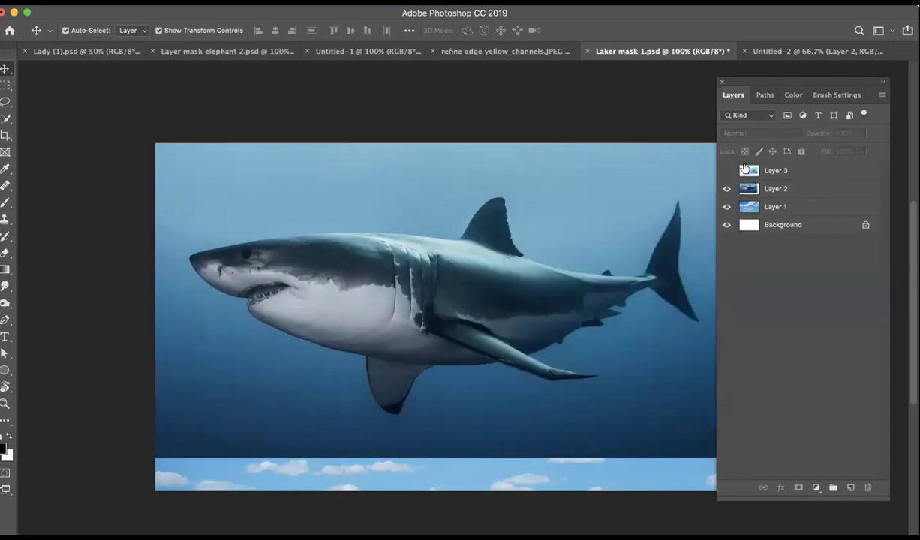
left_click(751, 187)
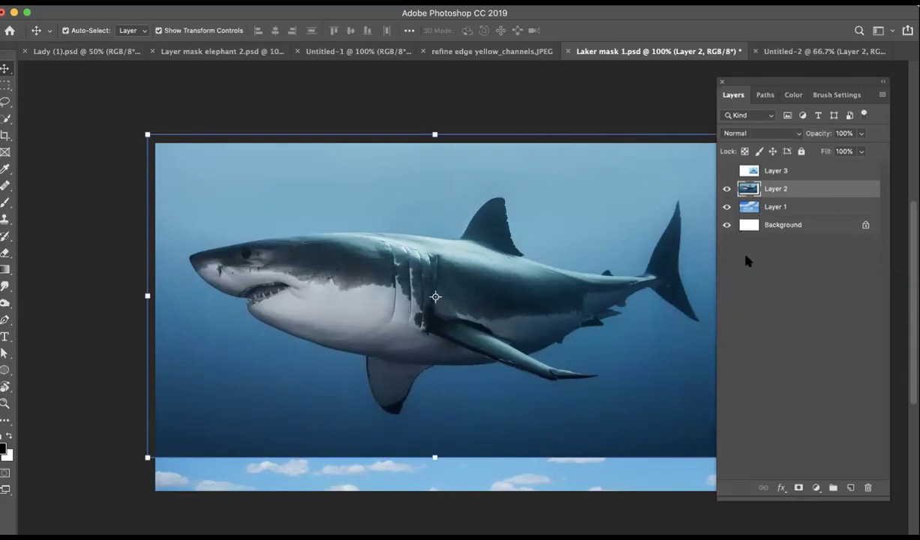
left_click(748, 288)
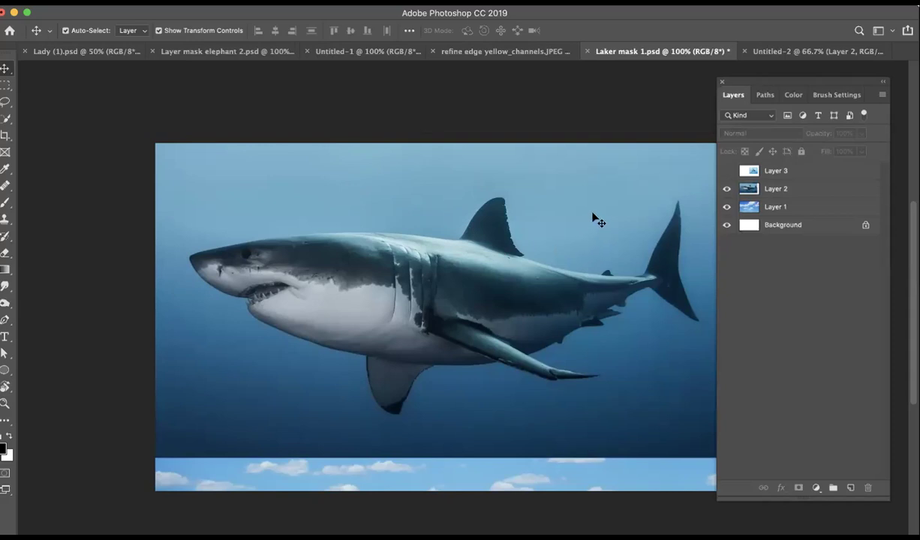
left_click(762, 186)
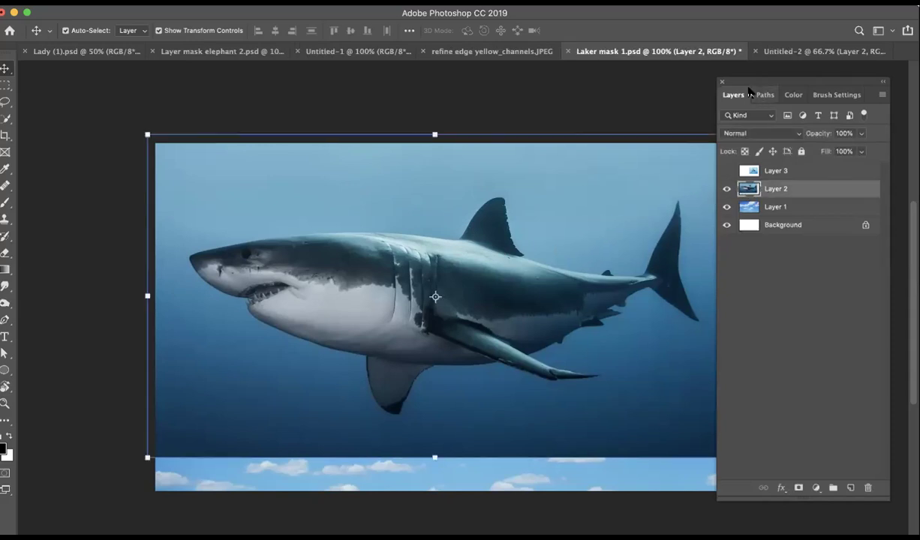
left_click_drag(747, 82, 650, 80)
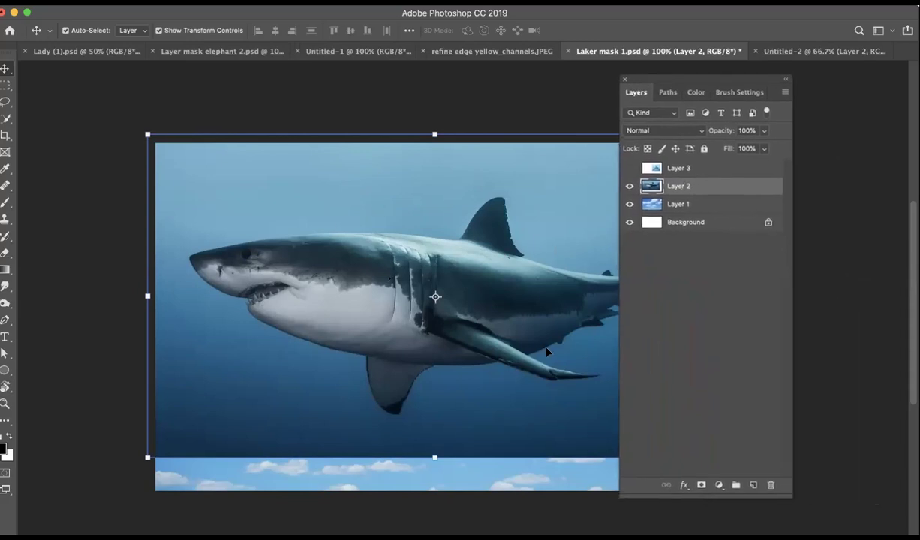
Reselect Layer 2 and shorten the Layers panel to expose more canvas
left_click(679, 306)
left_click(690, 186)
left_click(629, 186)
left_click(629, 186)
left_click_drag(698, 495, 685, 346)
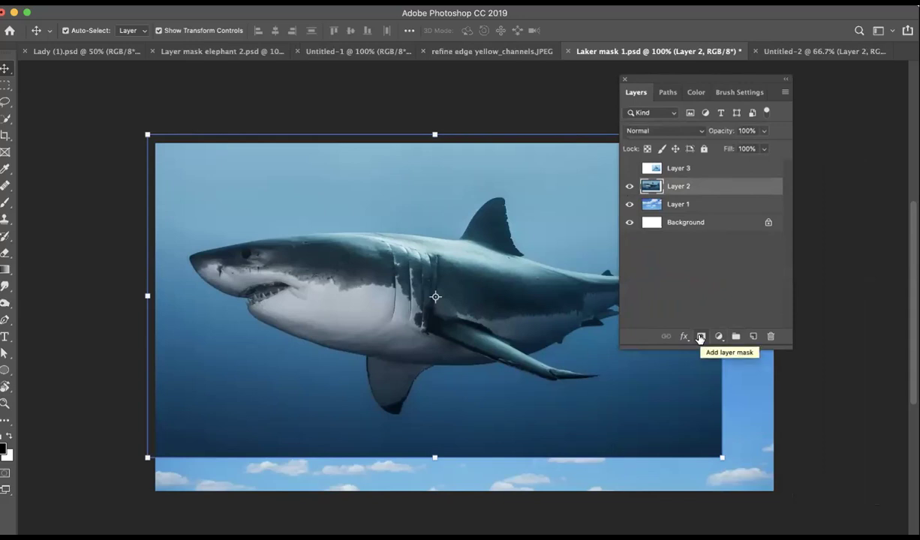
Add a white layer mask to the great white's Layer 2 and target the mask for painting
left_click(700, 337)
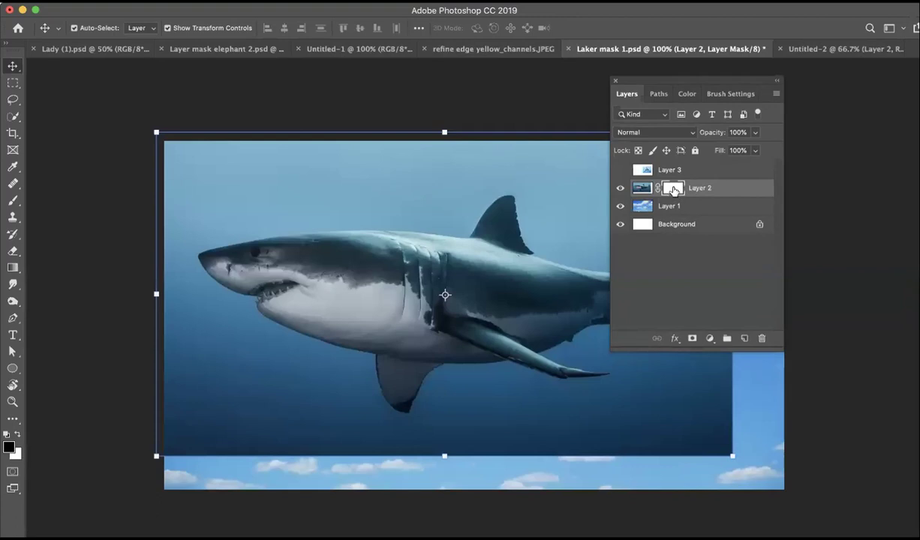
left_click(641, 188)
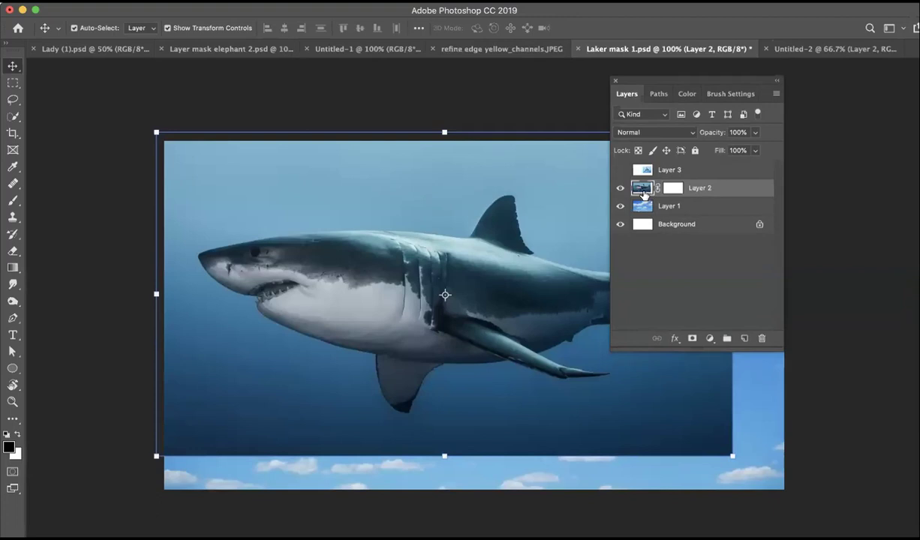
left_click(670, 188)
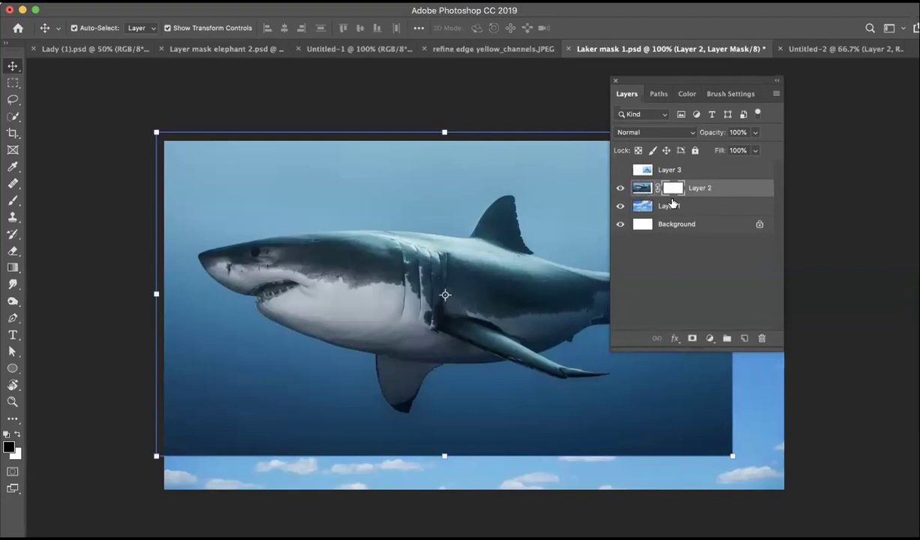
left_click(642, 188)
left_click(670, 188)
left_click(641, 188)
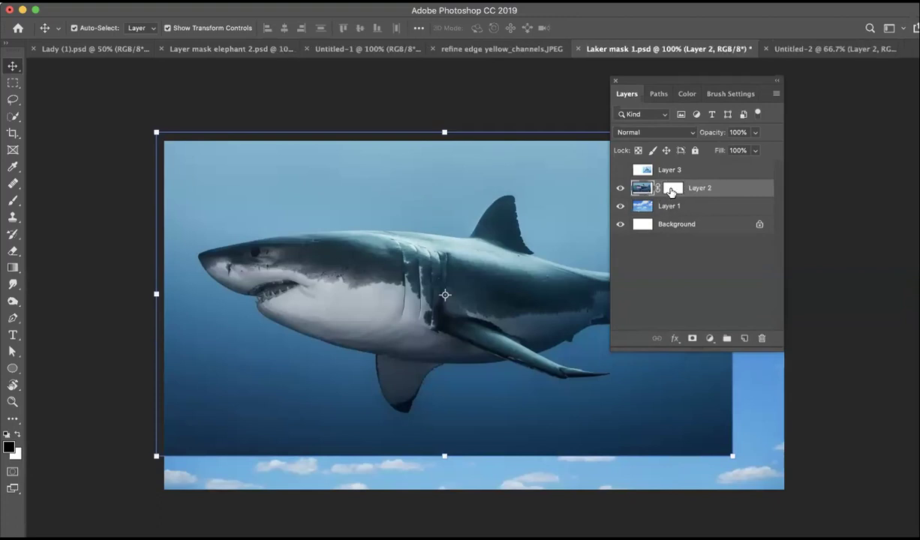
left_click(670, 191)
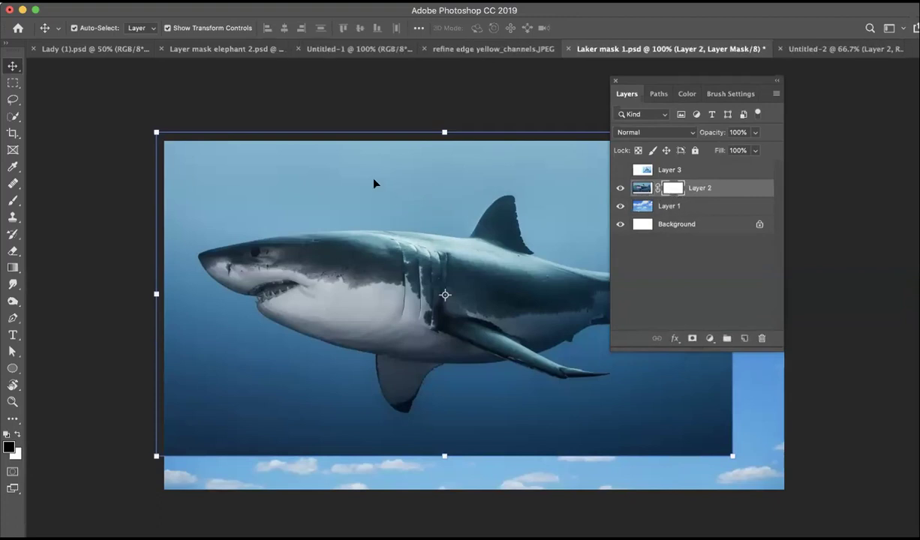
key("b")
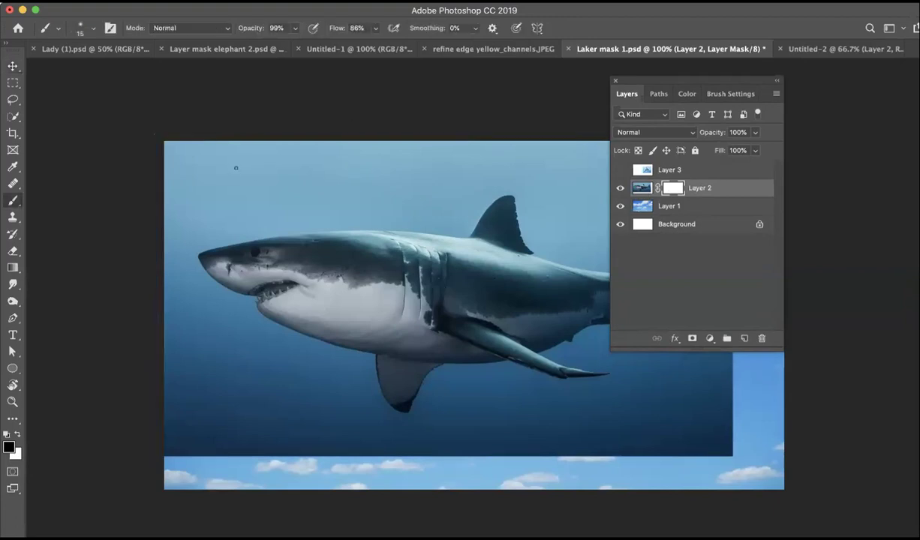
key("bracketright")
key("bracketright")
key("bracketright")
key("bracketright")
key("bracketright")
key("bracketright")
key("bracketright")
key("bracketright")
key("bracketright")
mouse_move(323, 164)
left_mouse_down()
mouse_move(279, 195)
mouse_move(324, 160)
mouse_move(230, 274)
mouse_move(298, 200)
mouse_move(322, 203)
mouse_move(265, 298)
mouse_move(308, 252)
mouse_move(333, 259)
mouse_move(375, 245)
mouse_move(333, 283)
mouse_move(339, 331)
left_mouse_up()
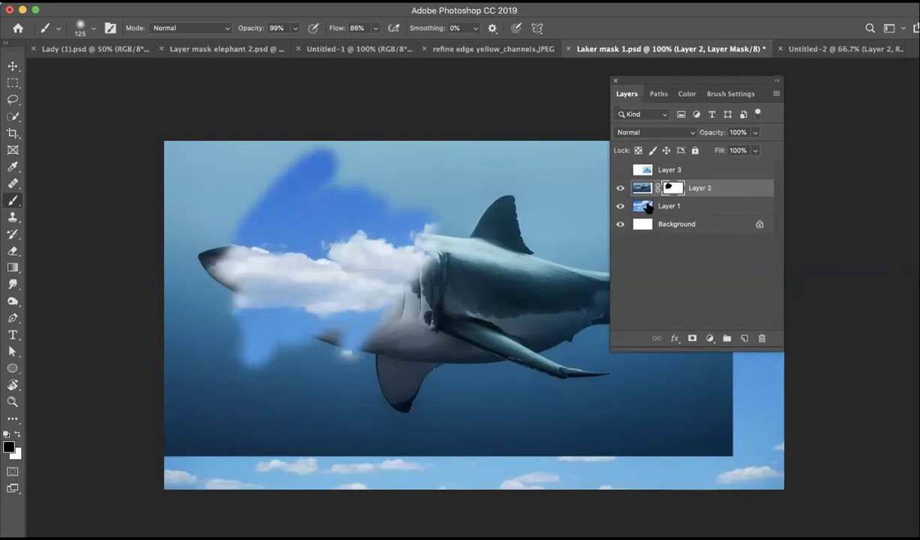
mouse_move(287, 276)
left_mouse_down()
mouse_move(225, 265)
mouse_move(218, 277)
mouse_move(199, 262)
left_mouse_up()
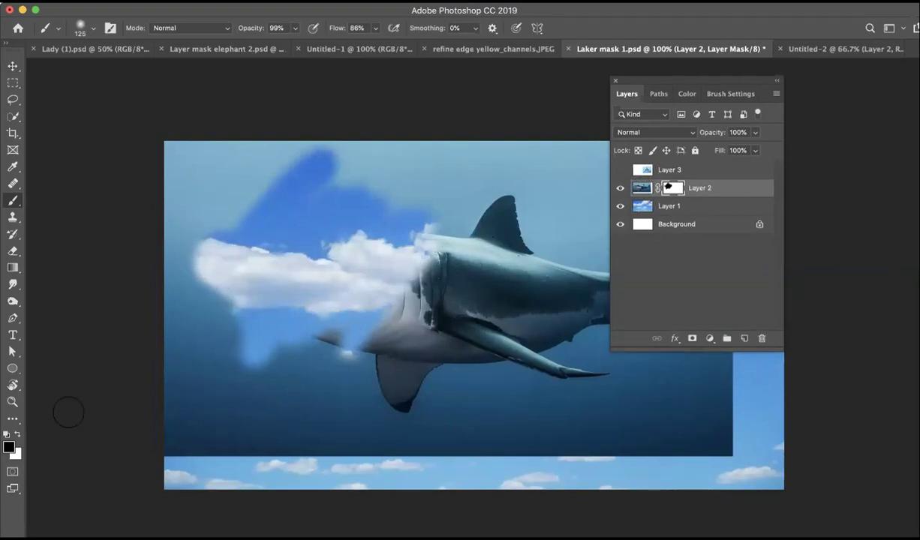
left_click(17, 434)
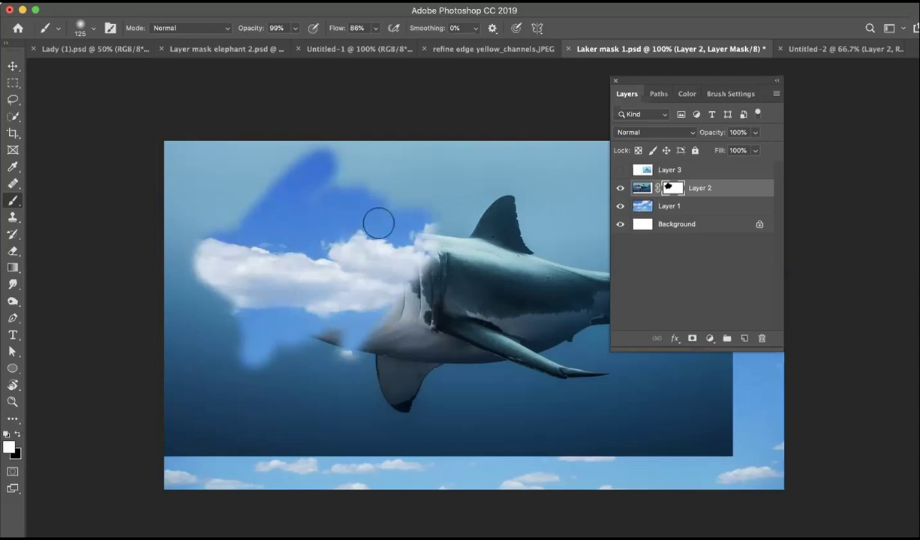
mouse_move(378, 220)
left_mouse_down()
mouse_move(354, 298)
mouse_move(422, 226)
mouse_move(303, 283)
mouse_move(331, 230)
mouse_move(278, 271)
mouse_move(357, 241)
mouse_move(209, 250)
mouse_move(203, 261)
mouse_move(297, 302)
mouse_move(381, 322)
mouse_move(301, 320)
mouse_move(328, 325)
mouse_move(246, 302)
mouse_move(372, 335)
left_mouse_up()
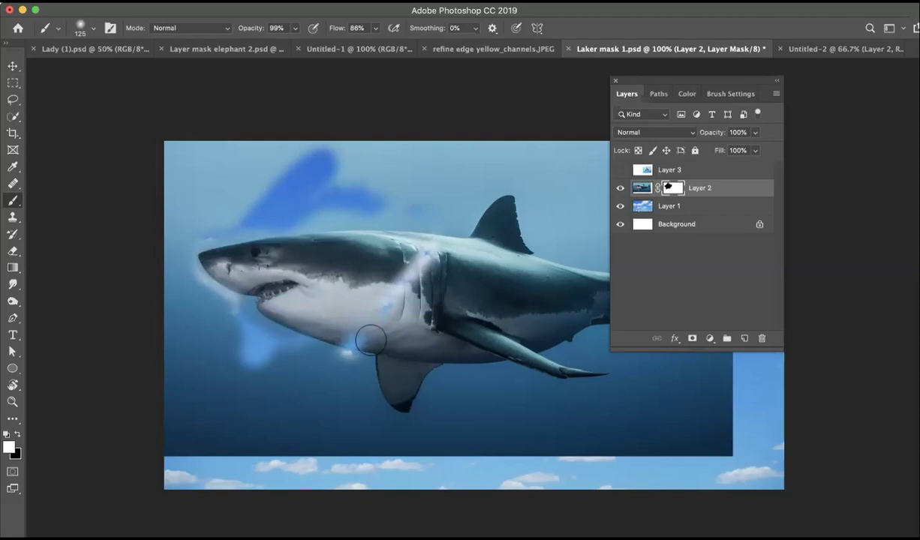
left_click(17, 433)
mouse_move(277, 240)
left_mouse_down()
mouse_move(286, 190)
mouse_move(202, 285)
mouse_move(258, 287)
mouse_move(324, 244)
mouse_move(304, 276)
mouse_move(385, 231)
mouse_move(378, 276)
mouse_move(335, 319)
mouse_move(362, 289)
left_mouse_up()
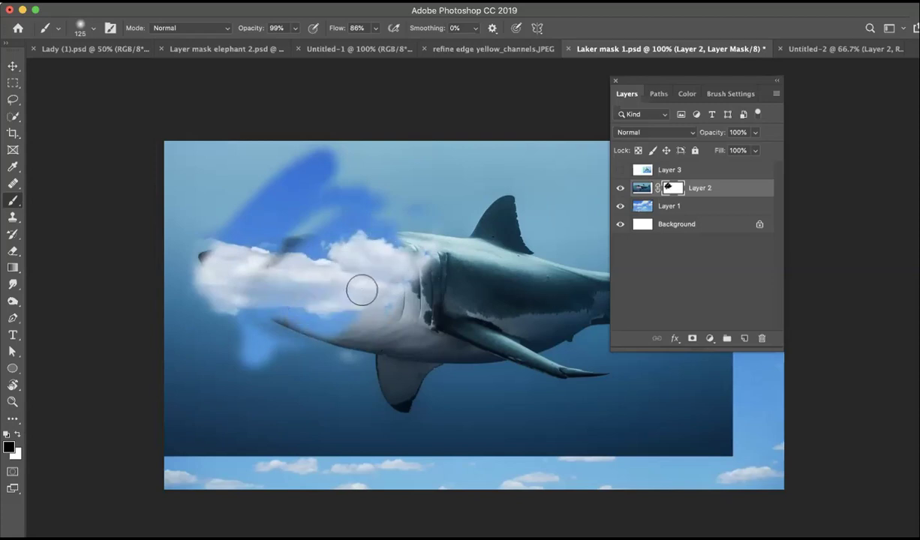
key("super+z")
key("super+shift+z")
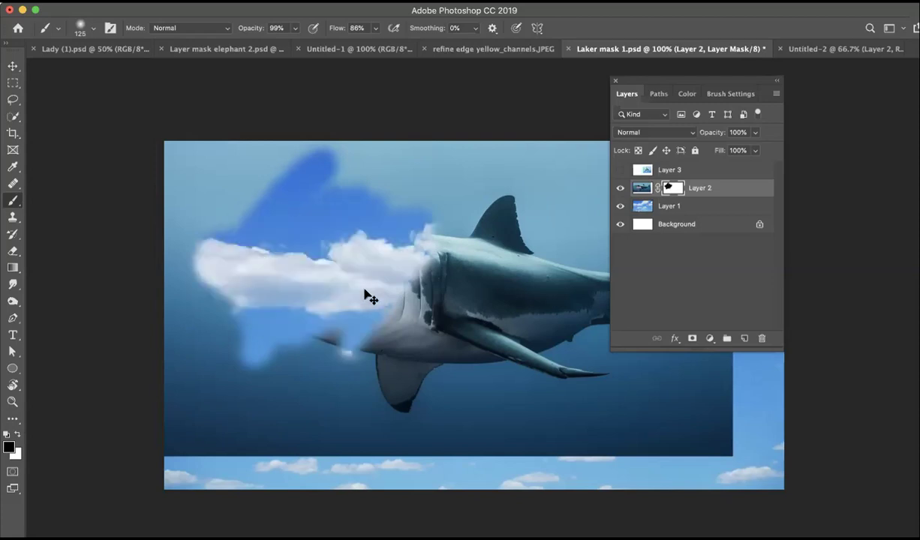
key("super+z")
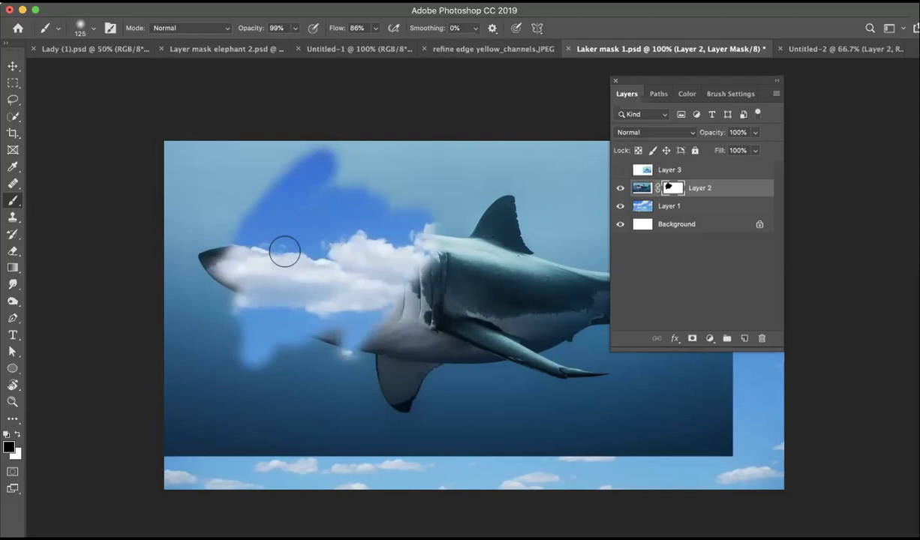
key("x")
mouse_move(285, 248)
left_mouse_down()
mouse_move(301, 226)
mouse_move(262, 281)
mouse_move(306, 247)
mouse_move(282, 271)
mouse_move(363, 249)
left_mouse_up()
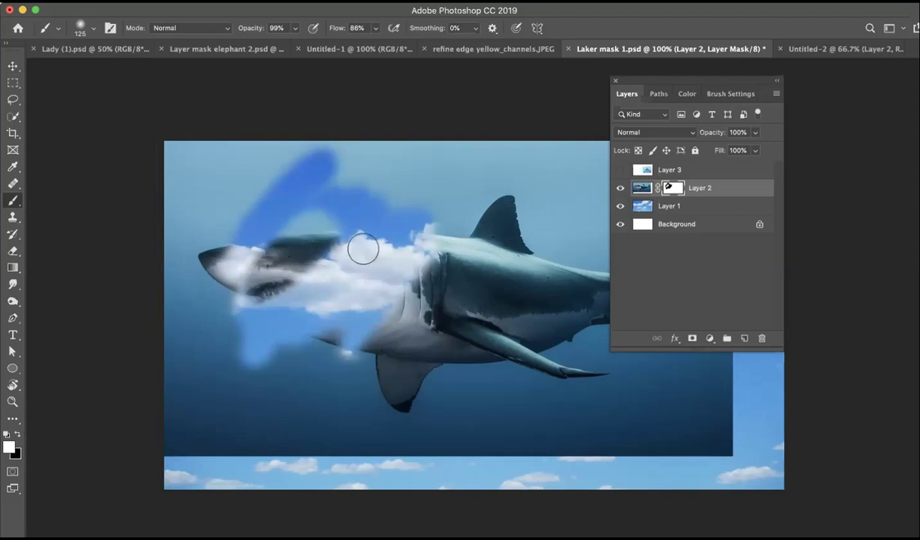
key("bracketright")
key("bracketright")
key("bracketright")
key("bracketright")
key("bracketright")
mouse_move(404, 211)
left_mouse_down()
mouse_move(277, 205)
mouse_move(386, 333)
mouse_move(387, 269)
mouse_move(345, 344)
mouse_move(308, 267)
left_mouse_up()
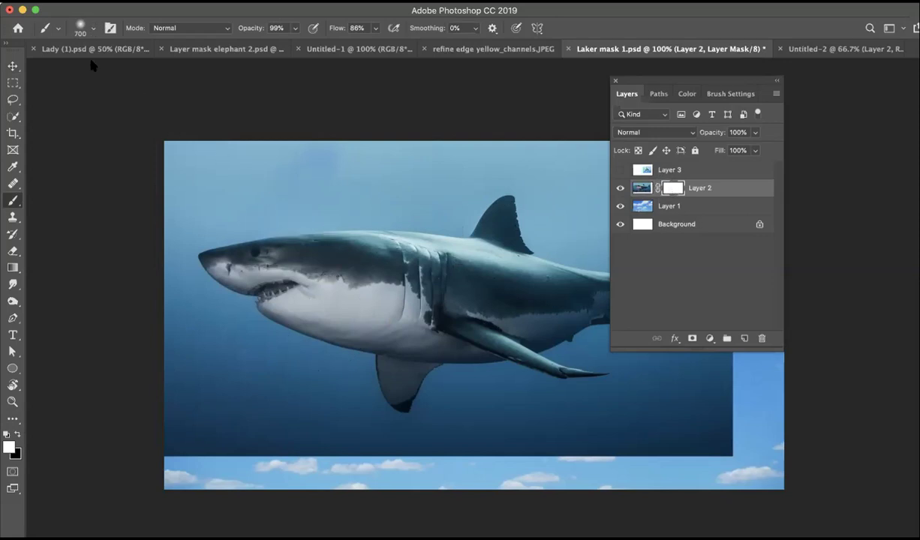
Make the brush nearly fully hard and paint black across the top-left of the mask to the canvas edge
left_click(80, 27)
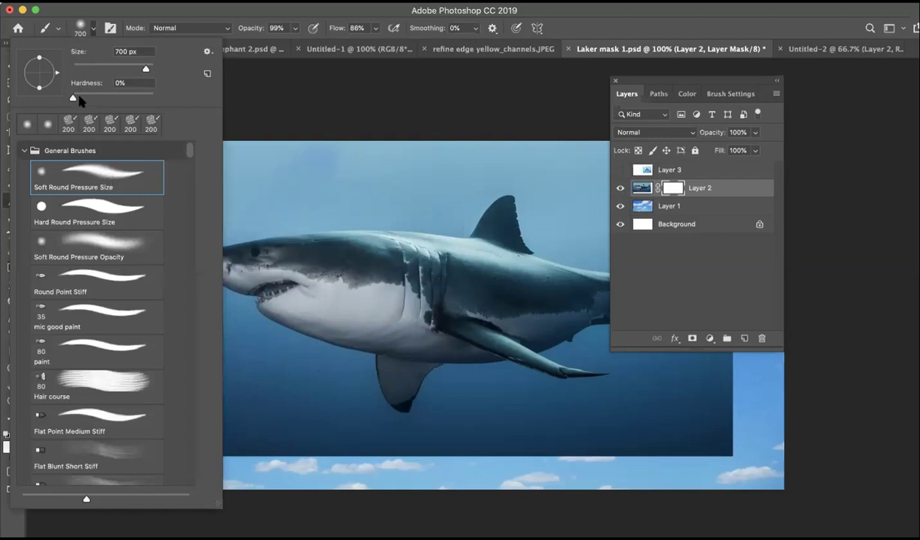
left_click_drag(139, 96, 154, 96)
key("Return")
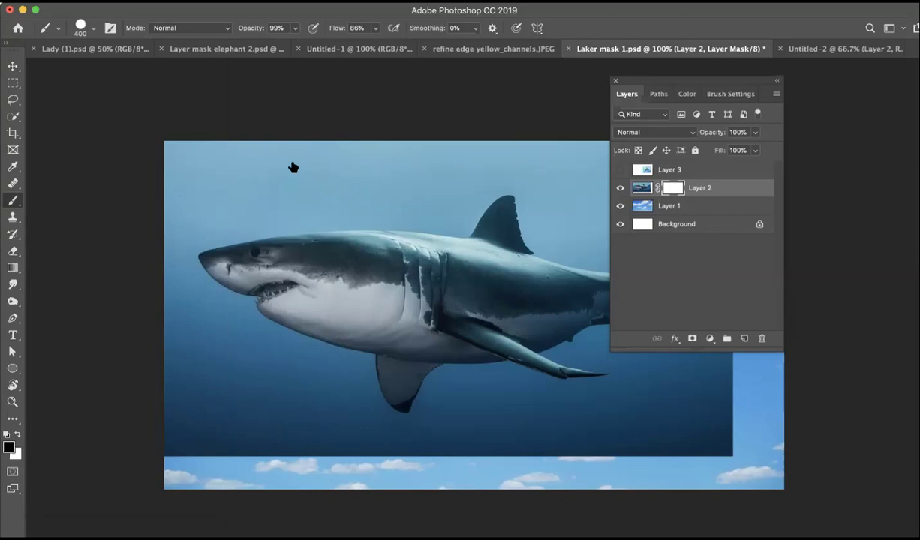
key("x")
key("x")
key("x")
key("x")
key("x")
key("x")
key("x")
key("x")
key("x")
key("x")
key("x")
mouse_move(314, 150)
left_mouse_down()
mouse_move(272, 154)
mouse_move(389, 148)
mouse_move(249, 150)
mouse_move(337, 151)
left_mouse_up()
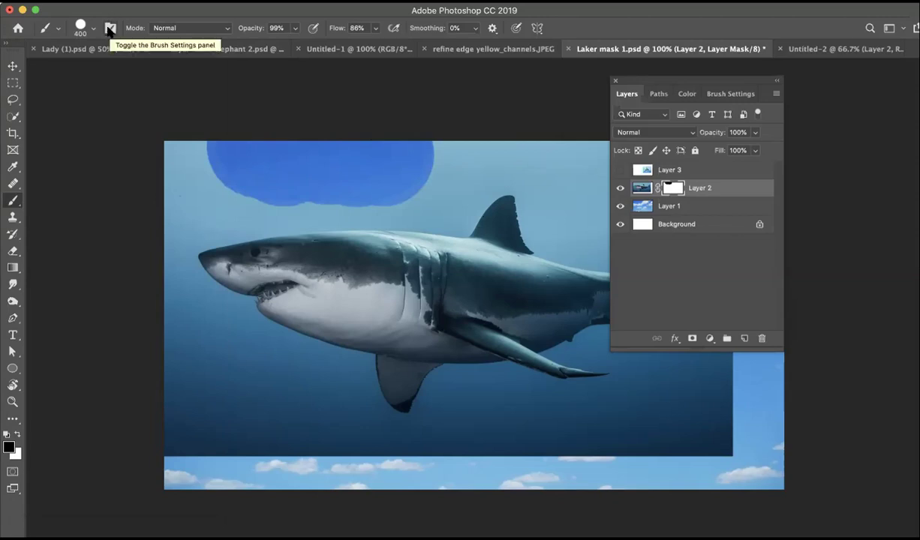
mouse_move(197, 144)
left_mouse_down()
mouse_move(237, 152)
mouse_move(386, 148)
left_mouse_up()
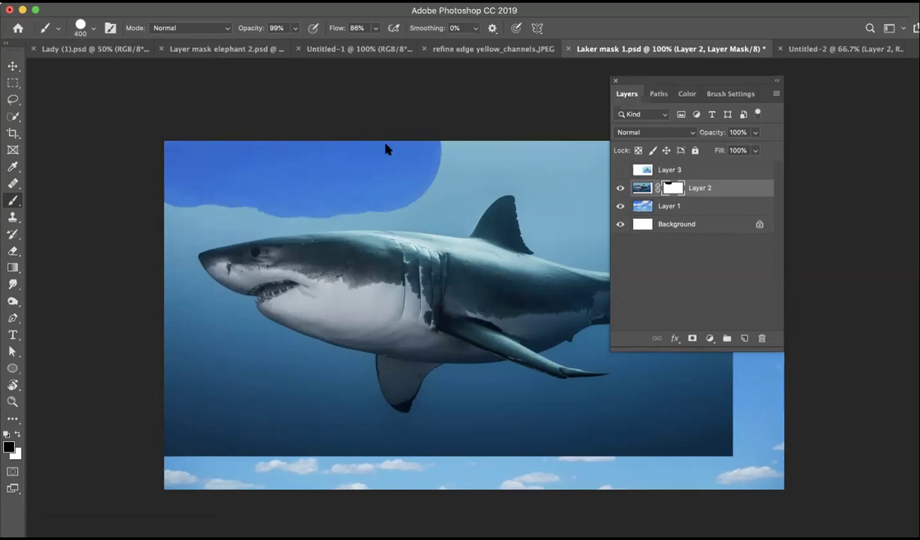
Set the brush spacing to 1% in Brush Settings
left_click(110, 28)
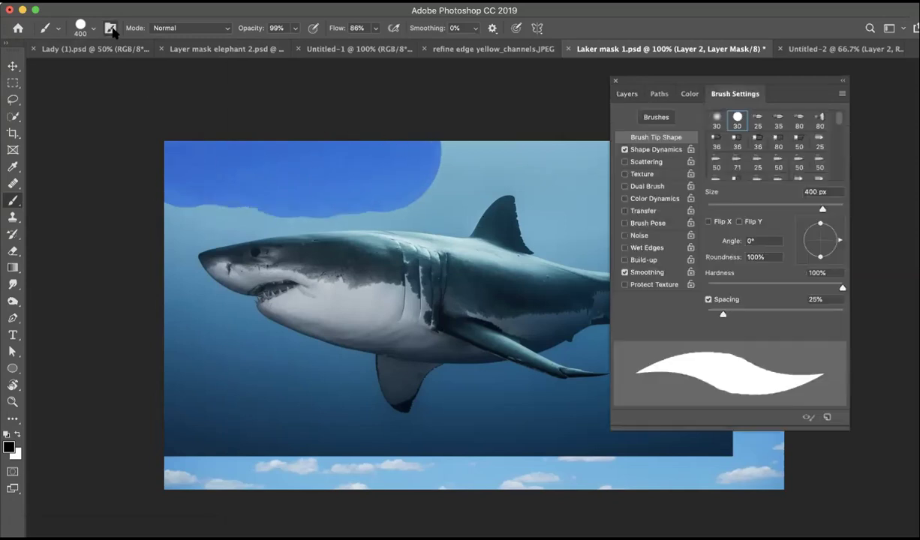
mouse_move(632, 83)
left_mouse_down()
mouse_move(450, 78)
mouse_move(300, 60)
left_mouse_up()
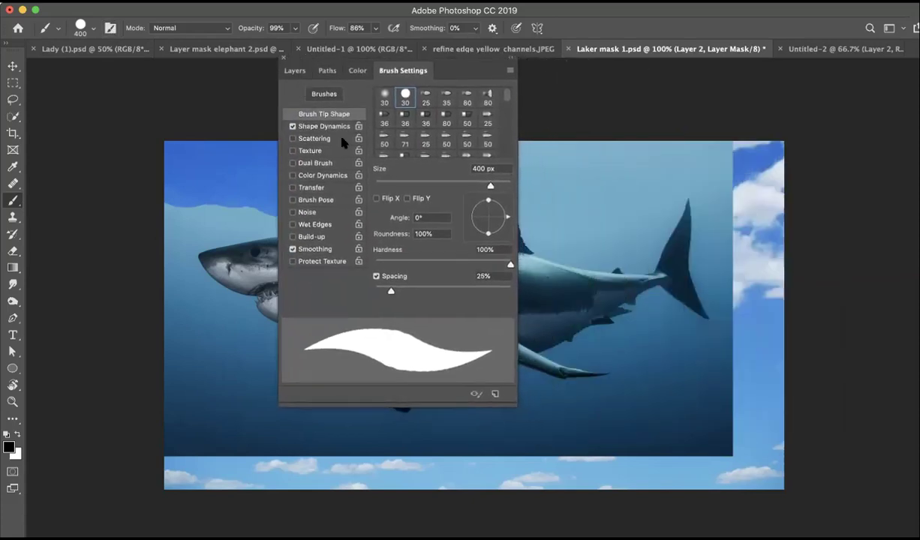
left_click(282, 59)
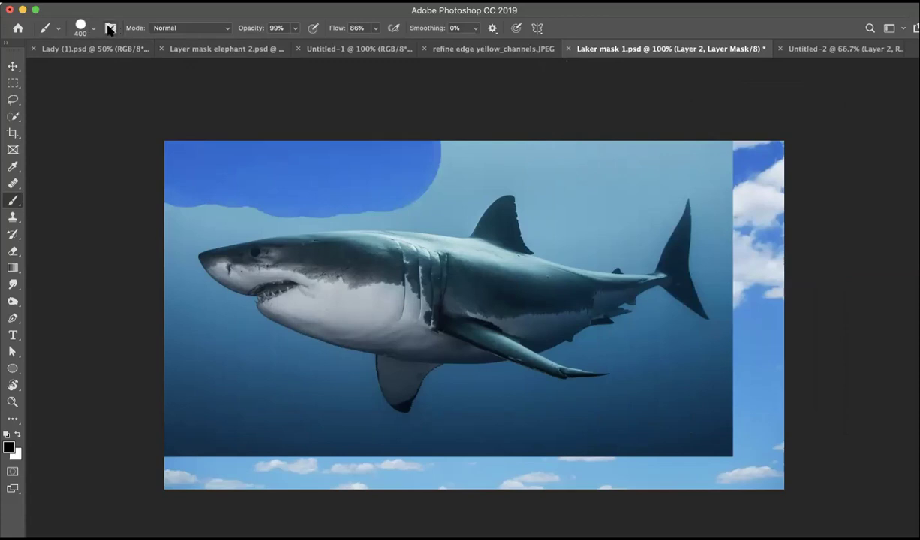
left_click(110, 27)
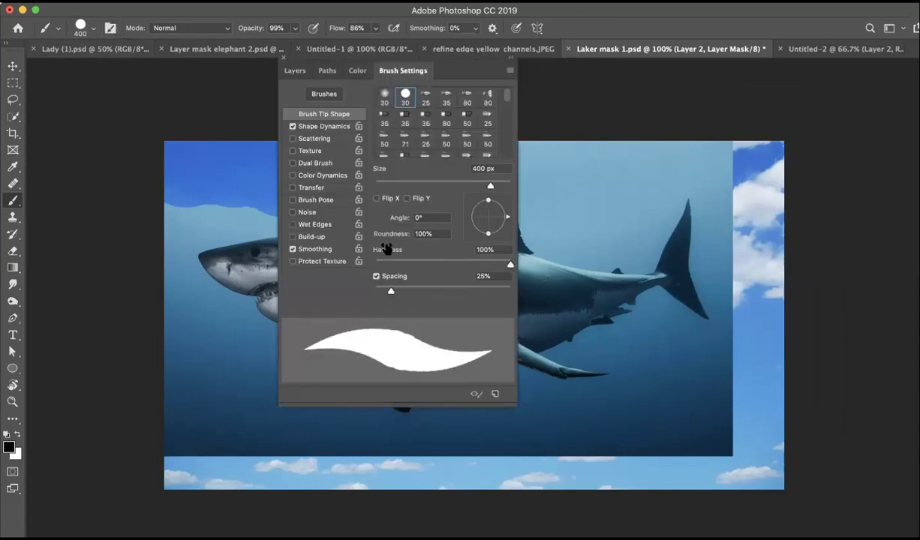
mouse_move(391, 291)
left_mouse_down()
mouse_move(439, 292)
mouse_move(389, 290)
left_mouse_up()
mouse_move(419, 289)
left_mouse_down()
mouse_move(452, 288)
mouse_move(392, 289)
left_mouse_up()
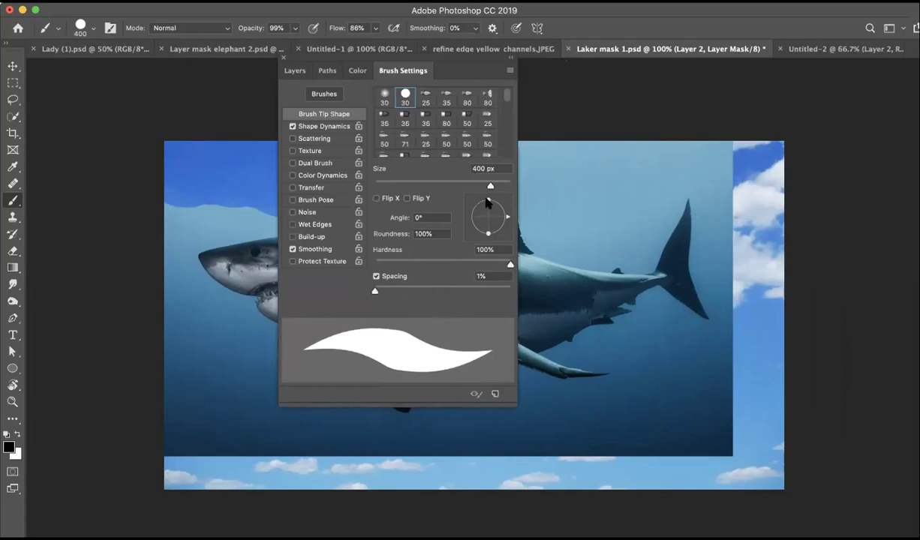
Flatten the tip to a 127 px ellipse at 4% roundness, 89°, and mask a cloud patch above the shark
mouse_move(487, 201)
left_mouse_down()
mouse_move(486, 217)
mouse_move(472, 185)
mouse_move(487, 194)
left_mouse_up()
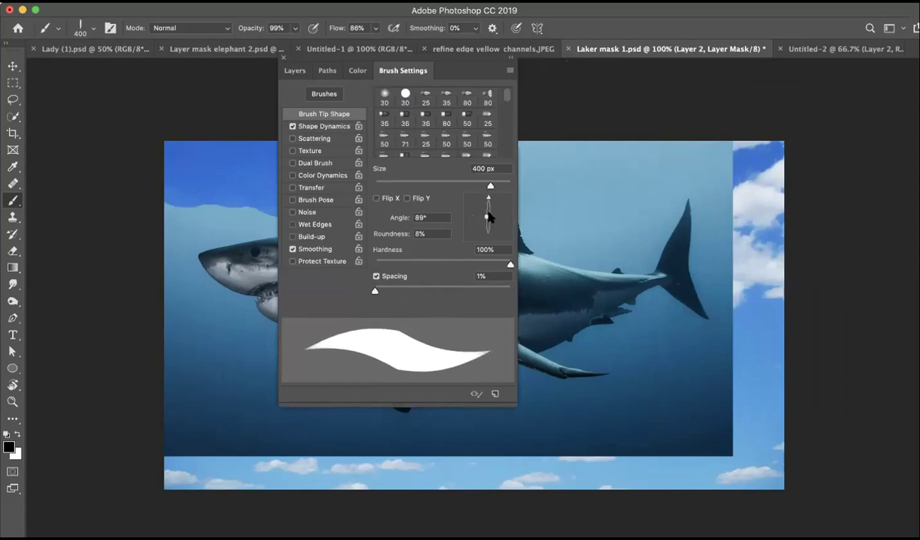
left_click_drag(487, 217, 487, 217)
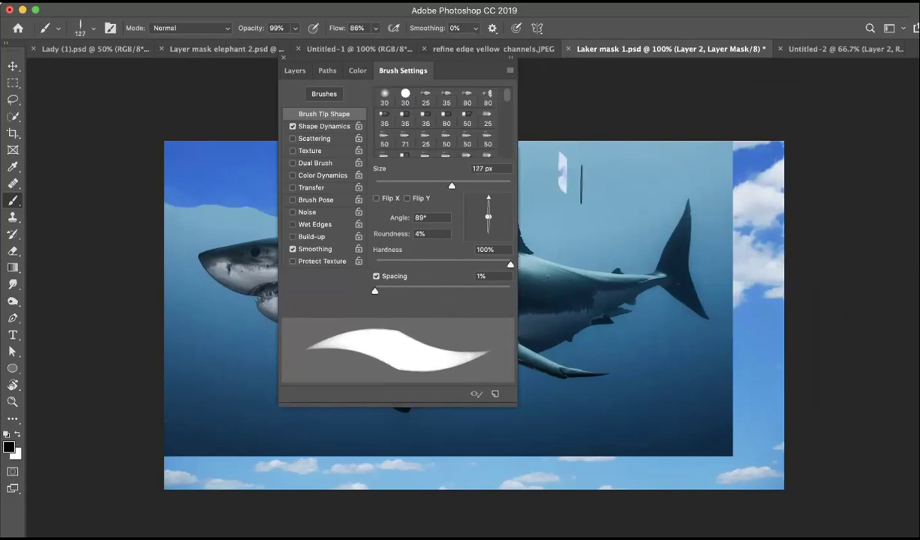
mouse_move(581, 184)
left_mouse_down()
mouse_move(603, 185)
mouse_move(560, 166)
mouse_move(616, 186)
mouse_move(590, 177)
left_mouse_up()
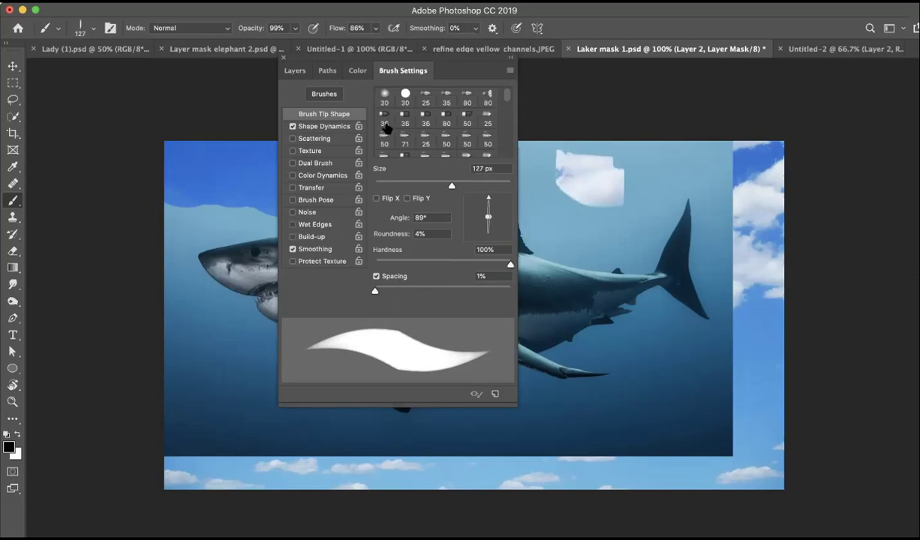
left_click(509, 63)
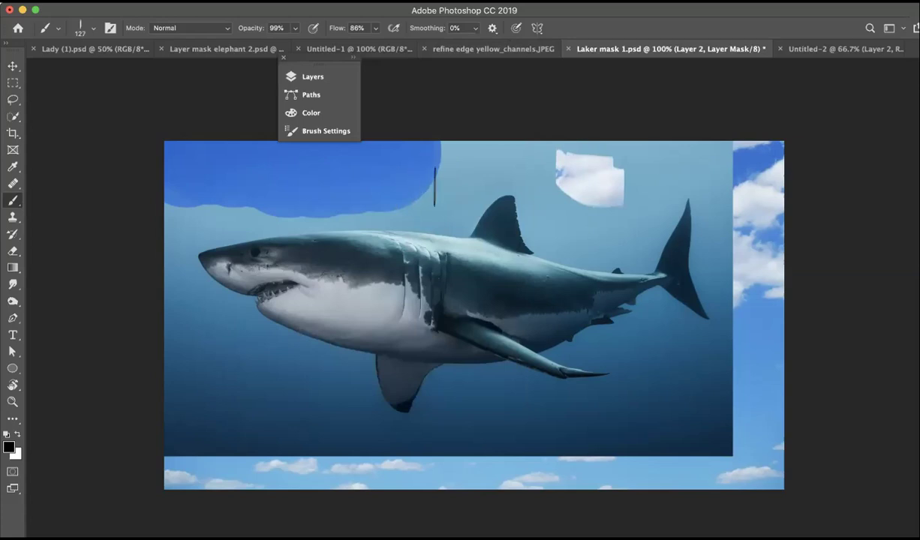
At 200% zoom, reveal cloud left of the dorsal fin and extend the blue sky on the left
scroll(441, 205, "up", 3)
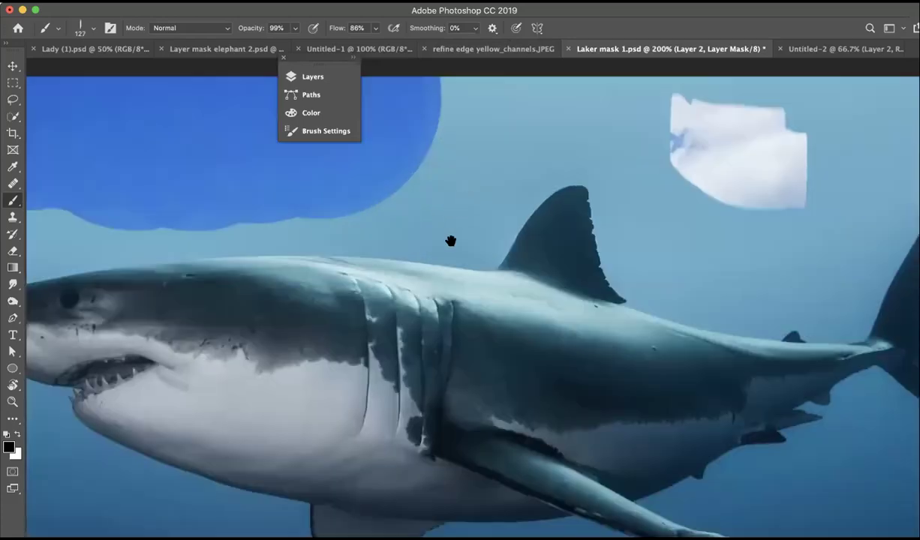
scroll(450, 237, "up", 2)
mouse_move(456, 221)
left_mouse_down()
mouse_move(471, 262)
mouse_move(537, 208)
mouse_move(600, 204)
left_mouse_up()
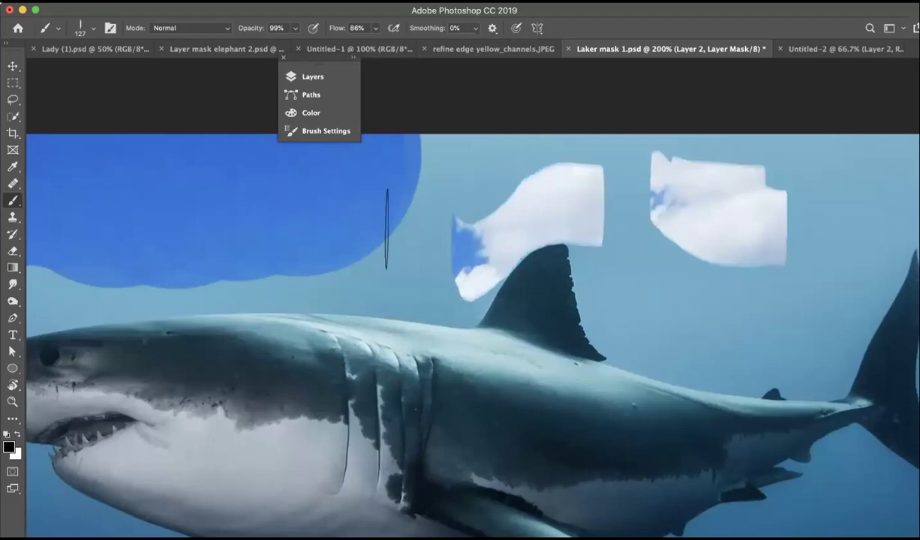
mouse_move(215, 253)
left_mouse_down()
mouse_move(431, 281)
mouse_move(459, 270)
mouse_move(488, 183)
left_mouse_up()
left_click_drag(201, 262, 263, 268)
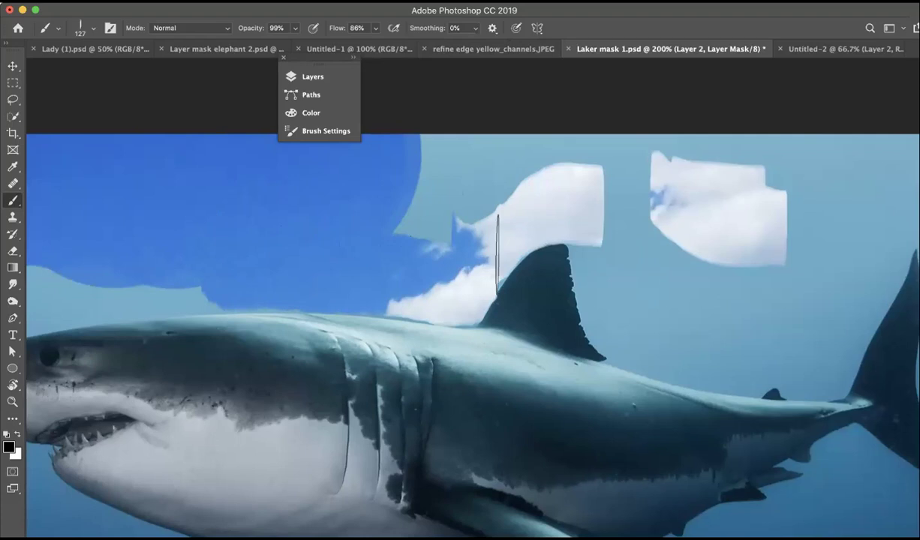
left_click_drag(508, 231, 565, 172)
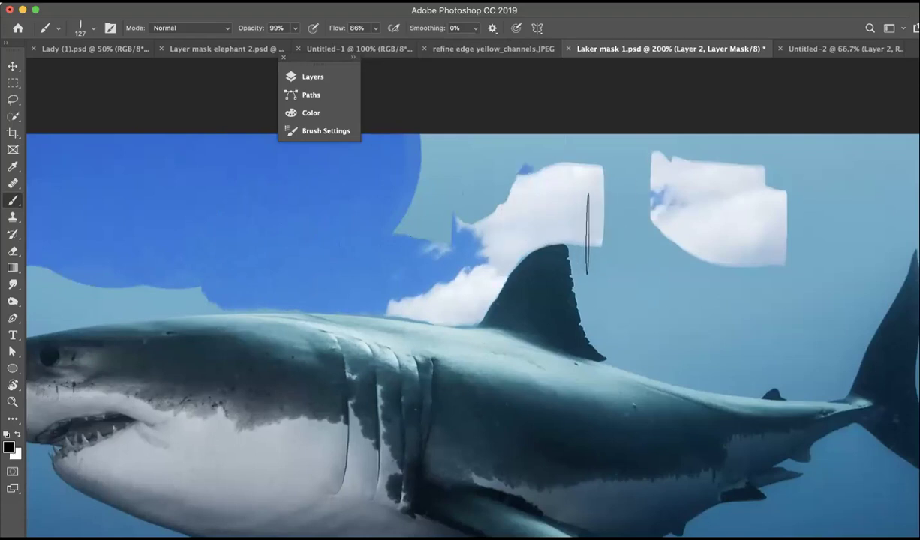
Join the cloud patches toward the tail, fill the gaps, and reveal more cloud upper right
mouse_move(608, 239)
left_mouse_down()
mouse_move(664, 243)
mouse_move(658, 229)
mouse_move(718, 263)
mouse_move(811, 275)
mouse_move(840, 254)
mouse_move(840, 267)
mouse_move(901, 235)
mouse_move(871, 292)
left_mouse_up()
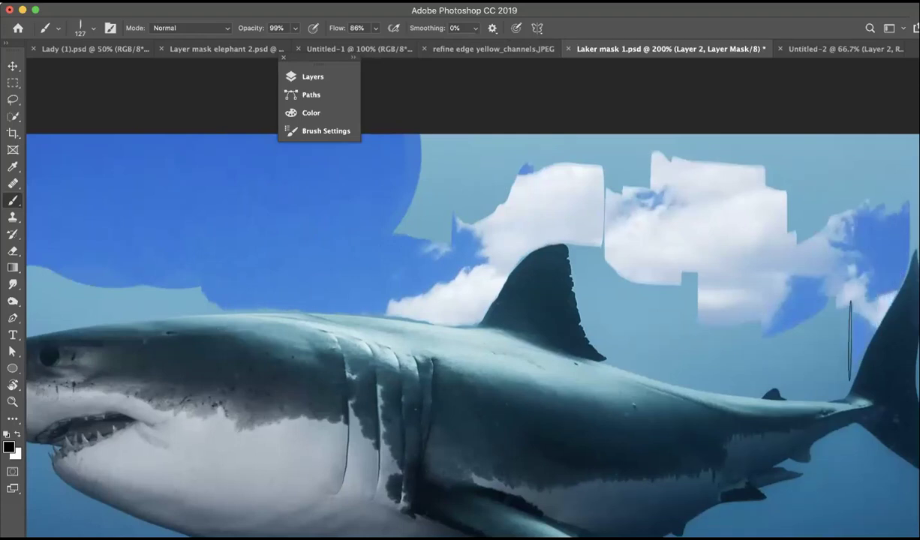
mouse_move(841, 356)
left_mouse_down()
mouse_move(717, 350)
mouse_move(602, 312)
mouse_move(623, 327)
mouse_move(716, 350)
left_mouse_up()
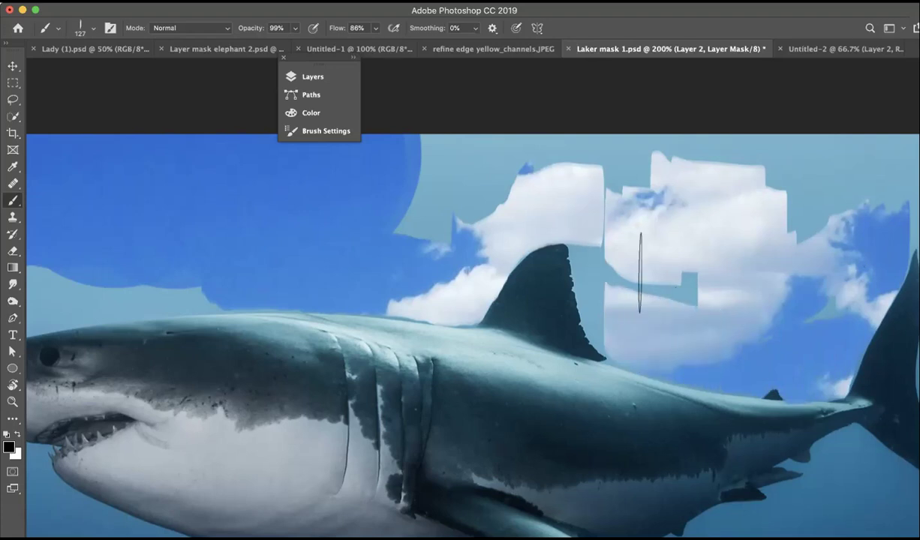
mouse_move(639, 272)
left_mouse_down()
mouse_move(676, 282)
mouse_move(680, 251)
mouse_move(615, 190)
mouse_move(561, 163)
mouse_move(477, 189)
mouse_move(219, 229)
left_mouse_up()
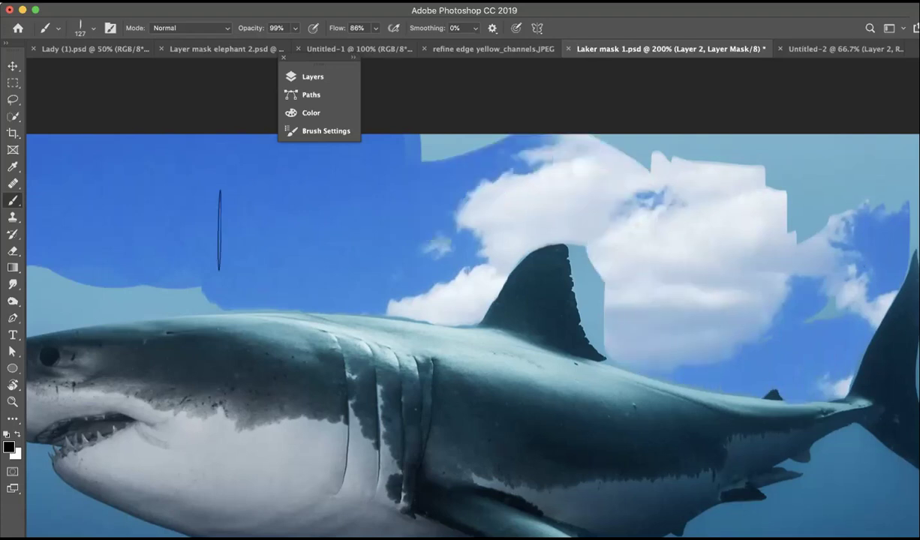
mouse_move(180, 261)
left_mouse_down()
mouse_move(148, 273)
mouse_move(216, 267)
left_mouse_up()
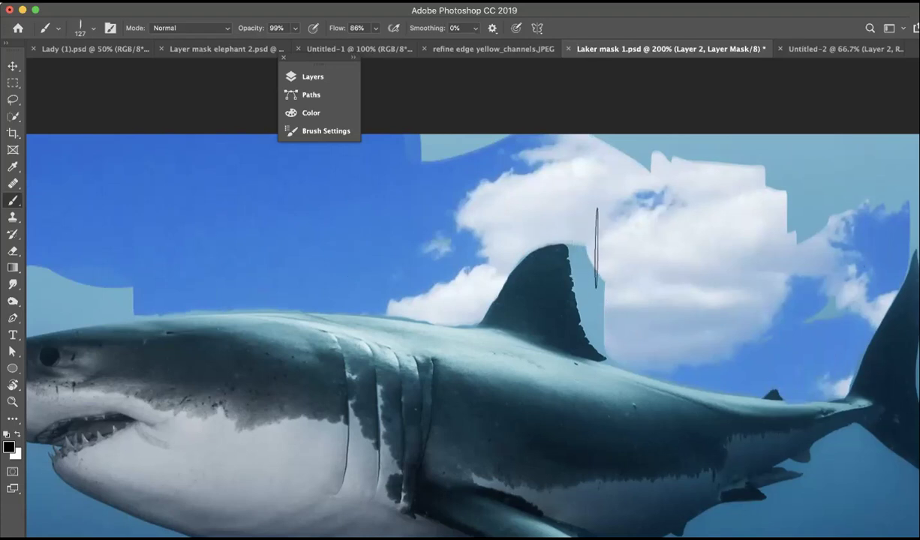
left_click(353, 59)
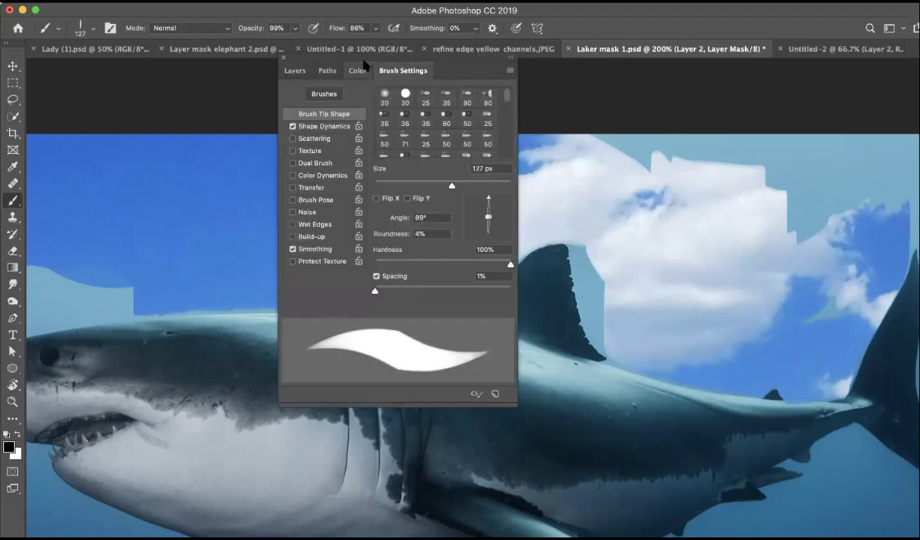
left_click(281, 61)
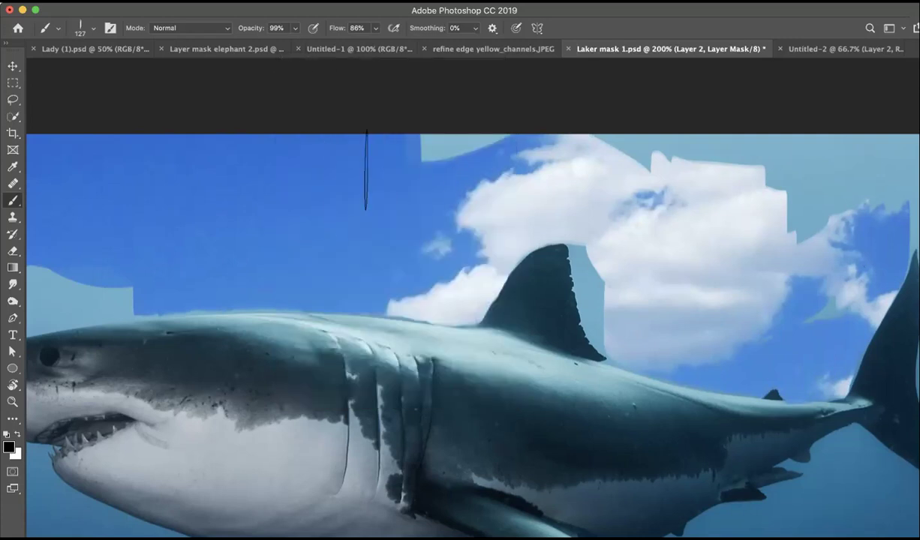
mouse_move(365, 169)
left_mouse_down()
mouse_move(495, 139)
mouse_move(761, 208)
mouse_move(714, 164)
mouse_move(740, 163)
mouse_move(811, 193)
mouse_move(592, 124)
left_mouse_up()
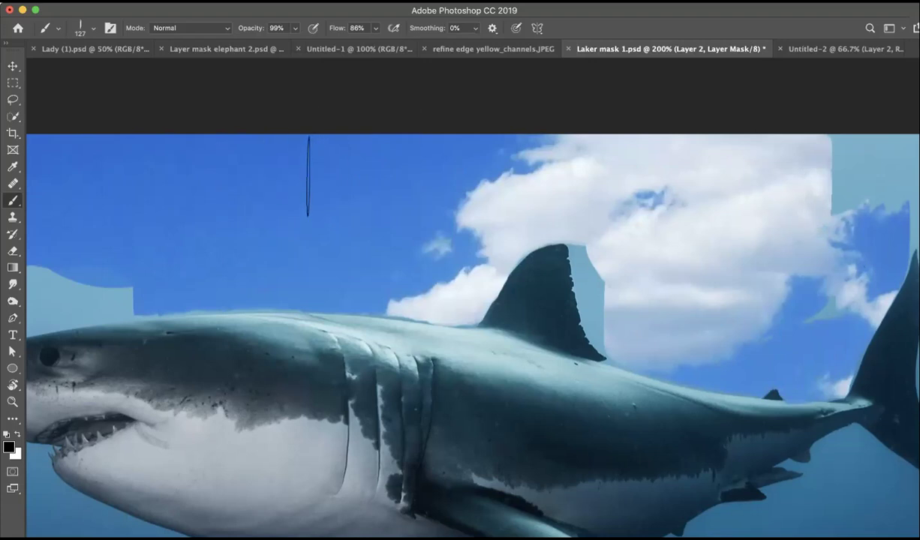
Rotate the view to about -68°, zoom to 400%, and restore cloud over the light-blue strip
key("r")
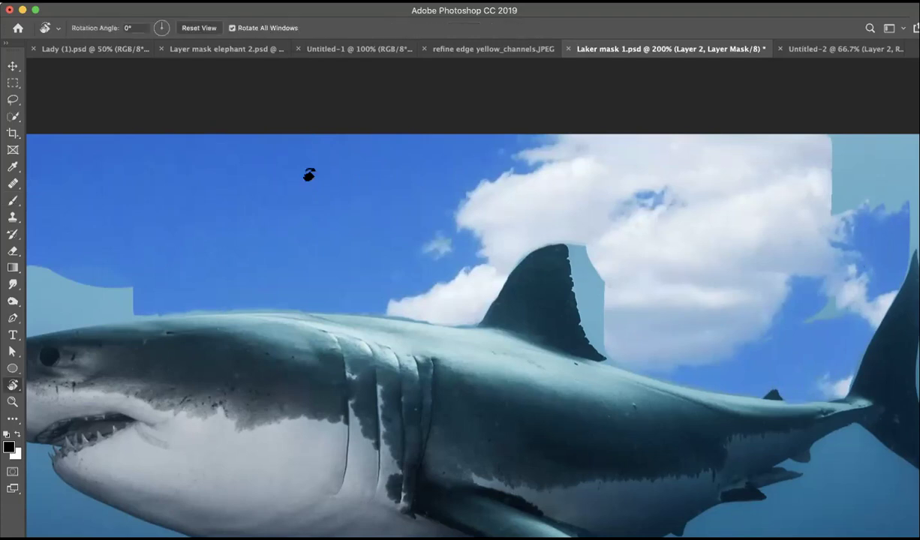
left_click_drag(640, 224, 498, 184)
scroll(431, 279, "up", 5)
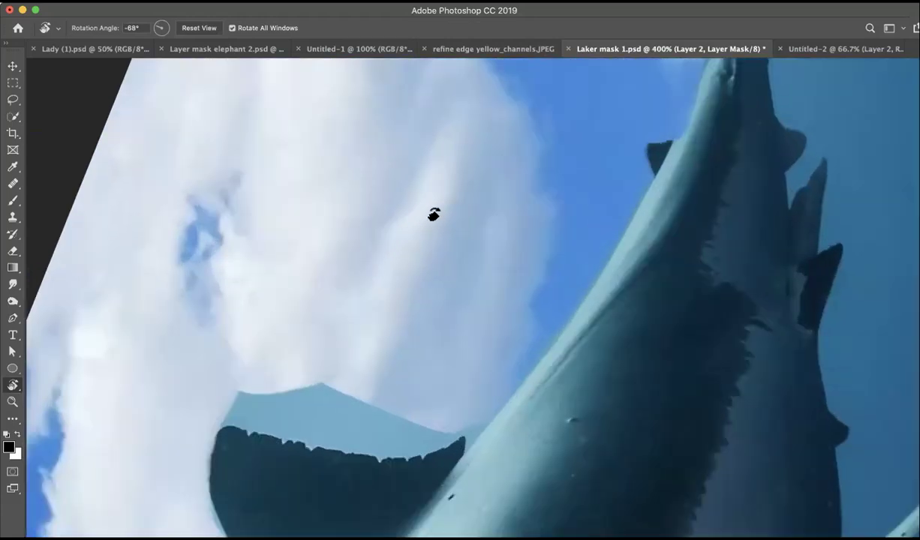
left_click_drag(434, 214, 372, 242)
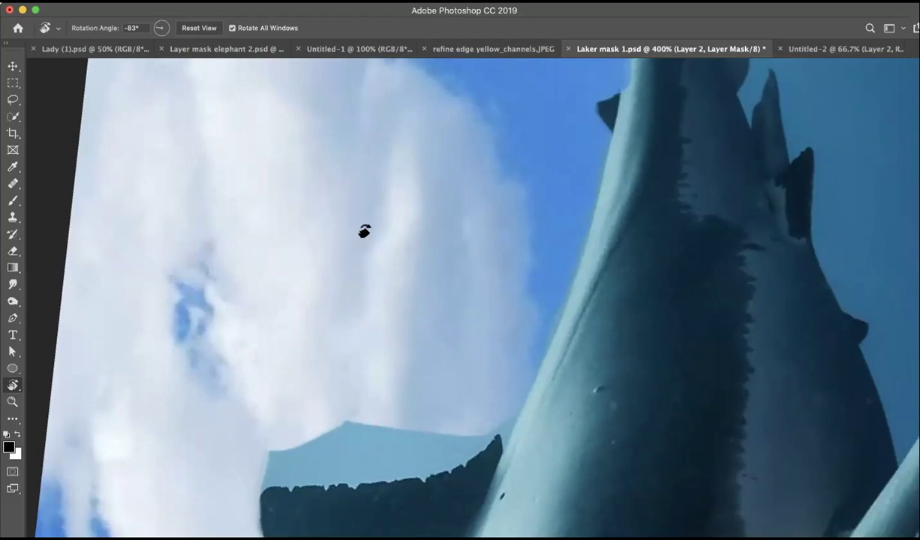
key("b")
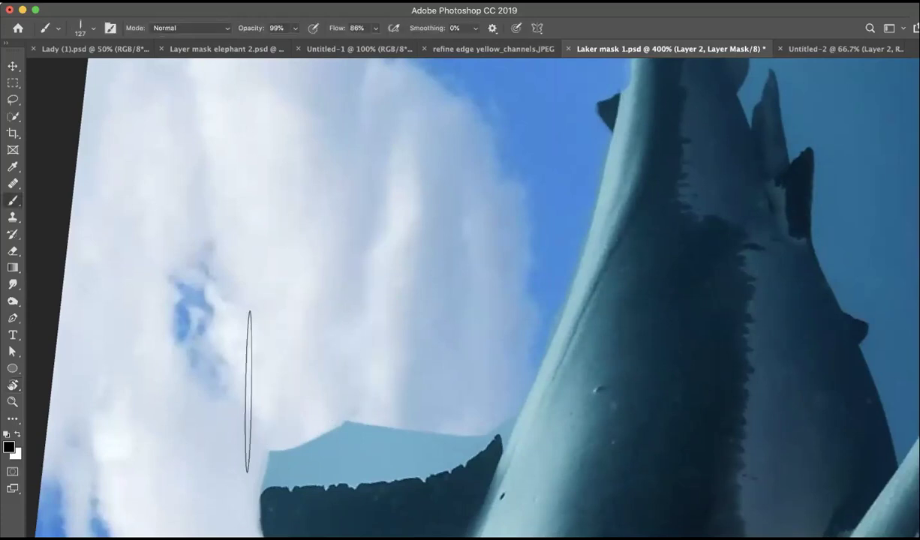
mouse_move(263, 410)
left_mouse_down()
mouse_move(426, 399)
mouse_move(491, 362)
left_mouse_up()
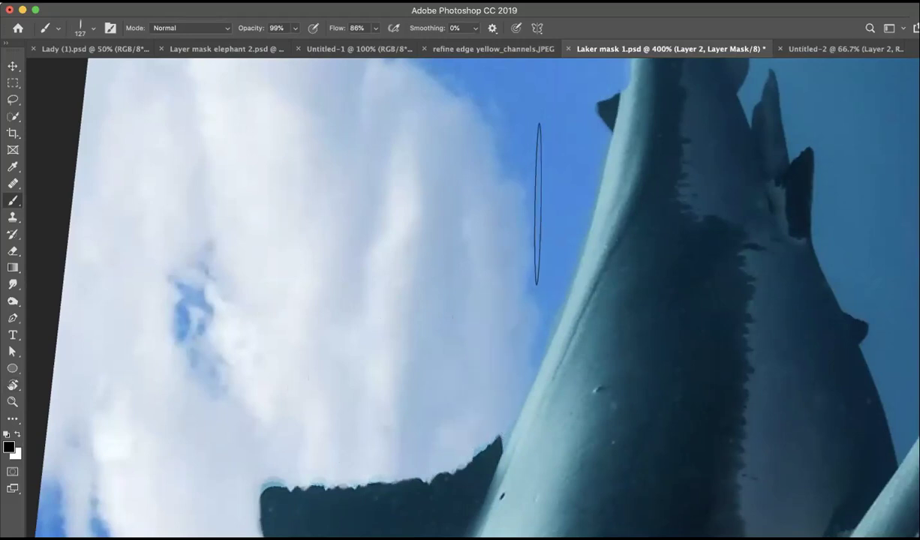
Paint the mask beside the tail fin and near its tip to reveal cloudy sky
left_click_drag(392, 359, 258, 535)
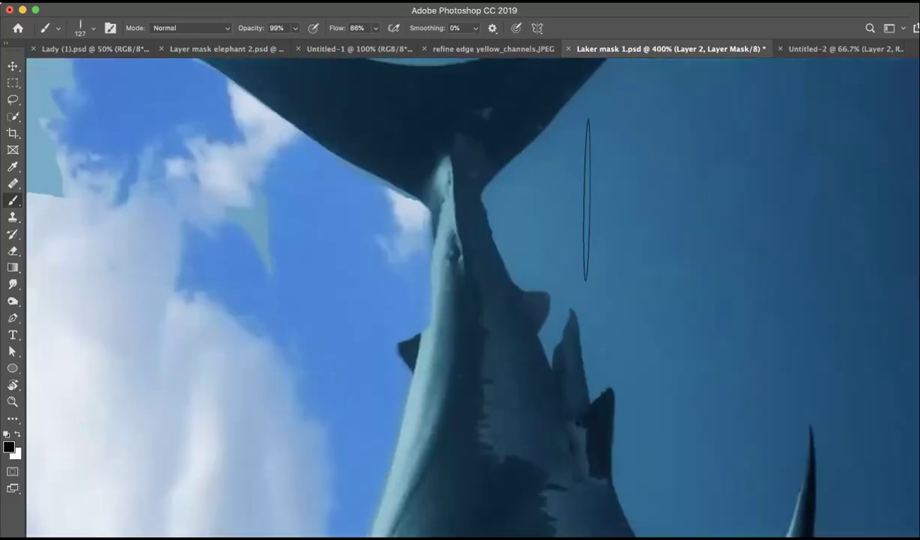
mouse_move(577, 236)
left_mouse_down()
mouse_move(589, 311)
mouse_move(613, 319)
left_mouse_up()
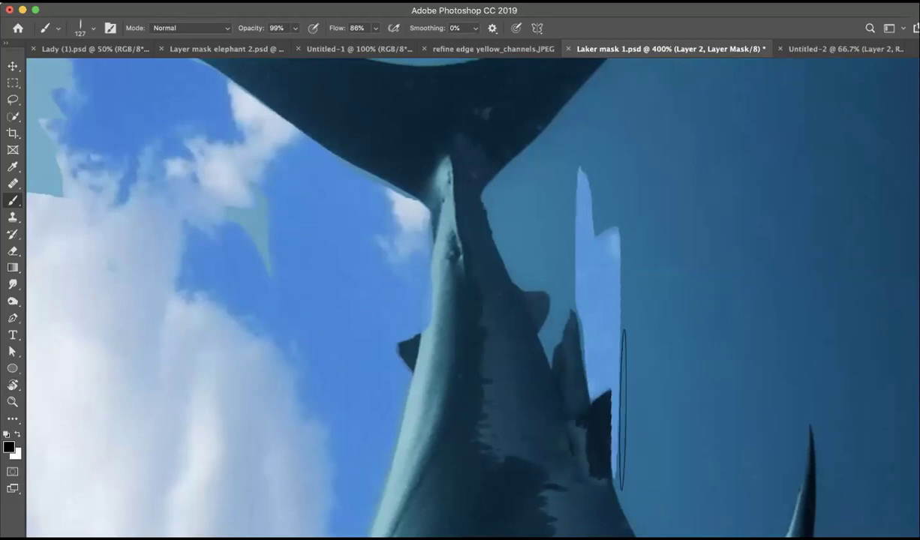
left_click_drag(600, 398, 684, 402)
mouse_move(594, 168)
left_mouse_down()
mouse_move(580, 189)
mouse_move(609, 174)
mouse_move(602, 209)
mouse_move(516, 220)
mouse_move(460, 278)
mouse_move(436, 325)
mouse_move(438, 249)
mouse_move(414, 216)
left_mouse_up()
key("r")
key("b")
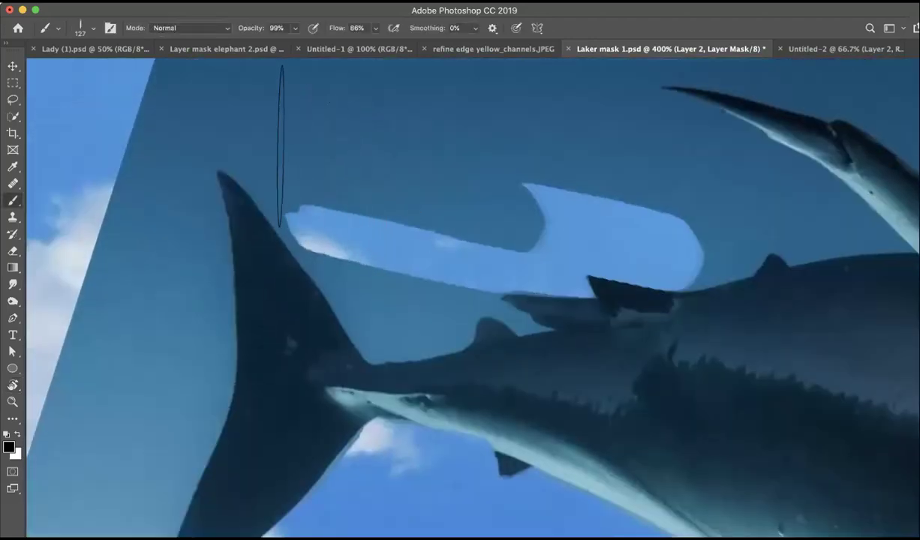
mouse_move(274, 145)
left_mouse_down()
mouse_move(360, 262)
mouse_move(337, 216)
mouse_move(356, 261)
mouse_move(386, 285)
mouse_move(465, 271)
mouse_move(499, 216)
mouse_move(507, 223)
mouse_move(486, 216)
mouse_move(489, 232)
mouse_move(515, 253)
mouse_move(556, 244)
mouse_move(531, 197)
mouse_move(382, 172)
mouse_move(309, 111)
mouse_move(251, 88)
mouse_move(210, 87)
mouse_move(180, 111)
mouse_move(169, 154)
mouse_move(124, 202)
mouse_move(174, 123)
mouse_move(96, 236)
mouse_move(151, 274)
mouse_move(167, 255)
left_mouse_up()
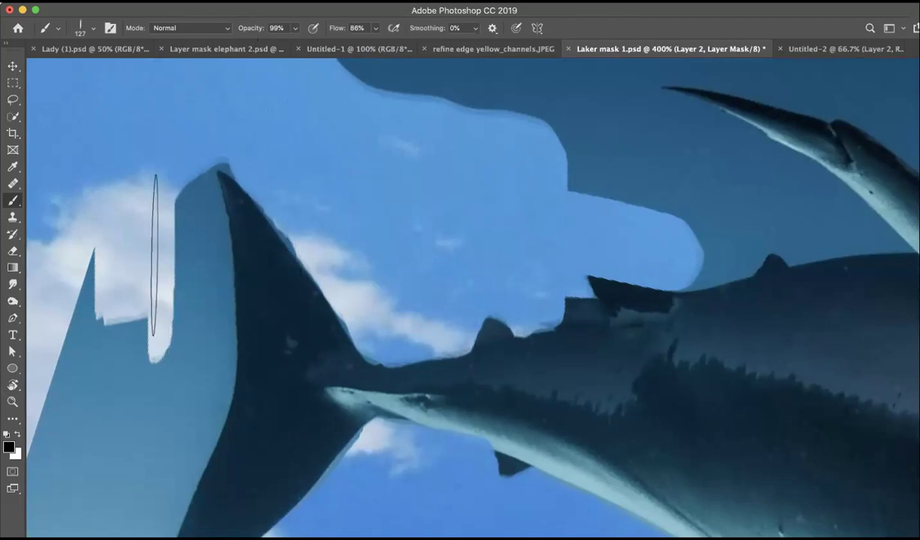
Rotate the view around the tail, shrink the brush to 90 px, and mask the light-blue patch below the fin
key("r")
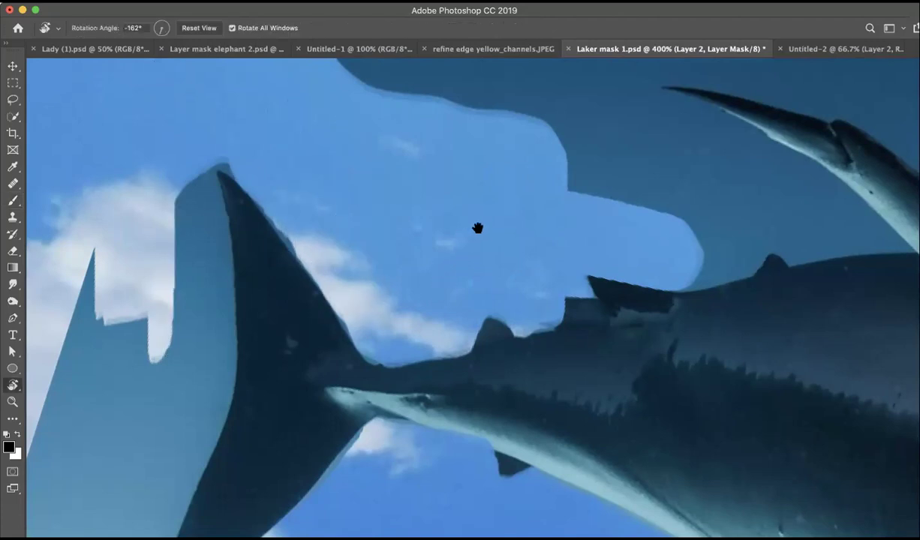
mouse_move(477, 211)
left_mouse_down()
mouse_move(420, 162)
mouse_move(527, 115)
mouse_move(484, 195)
left_mouse_up()
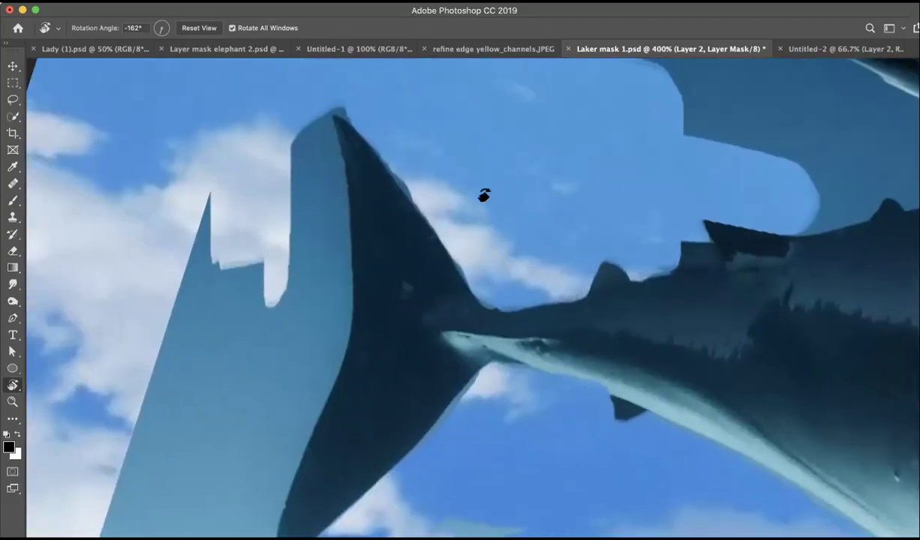
left_click_drag(475, 148, 399, 301)
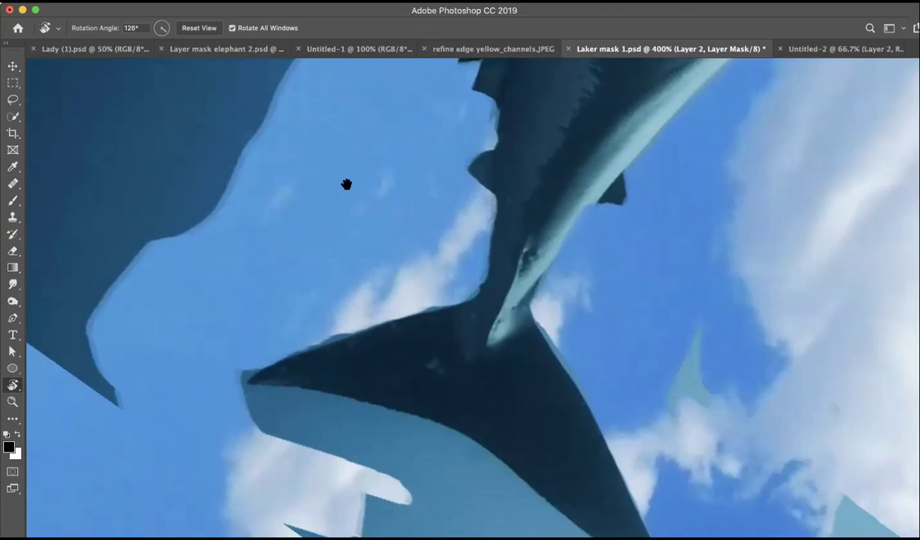
mouse_move(345, 184)
left_mouse_down()
mouse_move(327, 117)
mouse_move(301, 311)
left_mouse_up()
key("b")
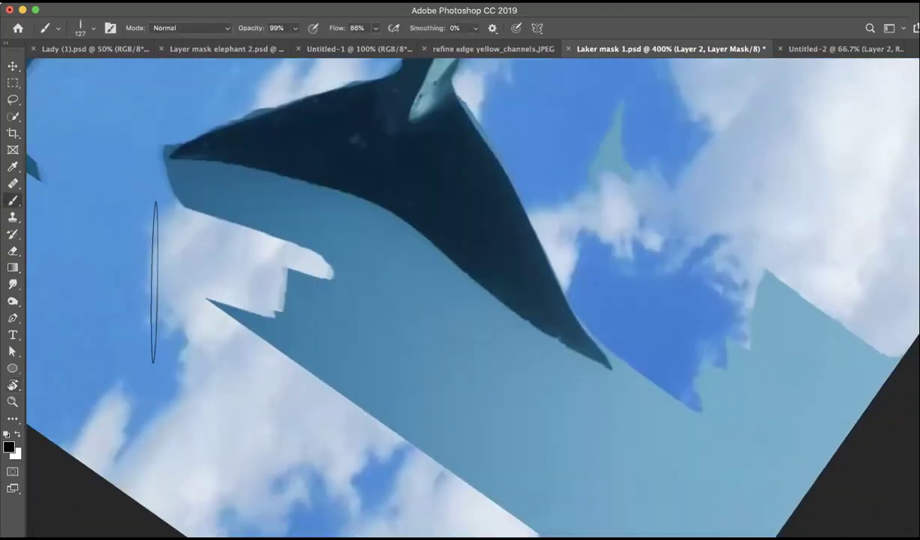
key("bracketleft")
key("bracketleft")
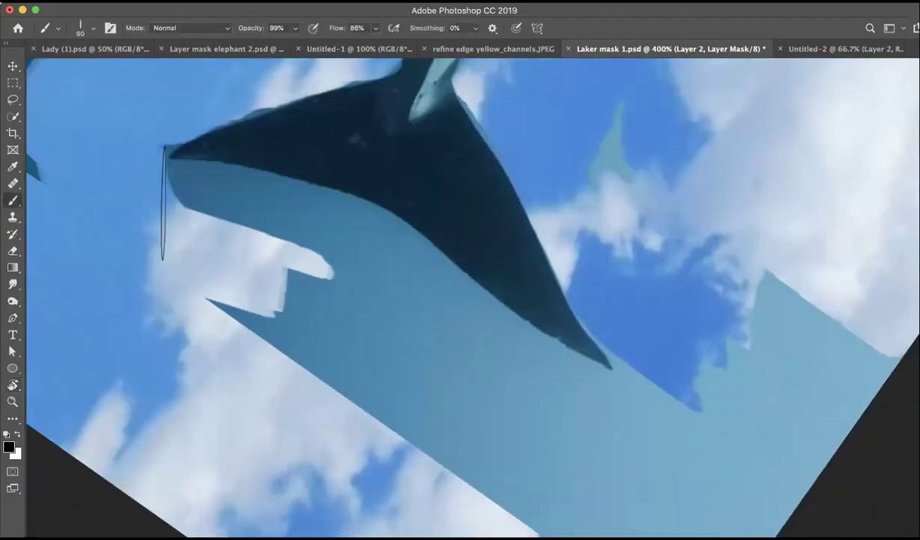
mouse_move(162, 202)
left_mouse_down()
mouse_move(287, 232)
mouse_move(377, 264)
mouse_move(573, 408)
mouse_move(632, 412)
mouse_move(625, 315)
mouse_move(581, 270)
left_mouse_up()
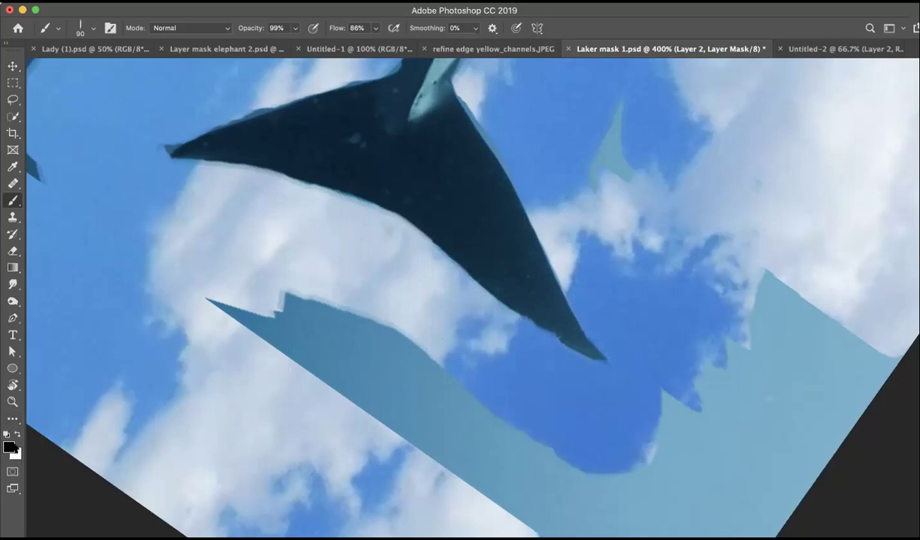
Paint black on the mask over the light-blue diagonal strip beside the tail fin, revealing clouds
left_click(16, 452)
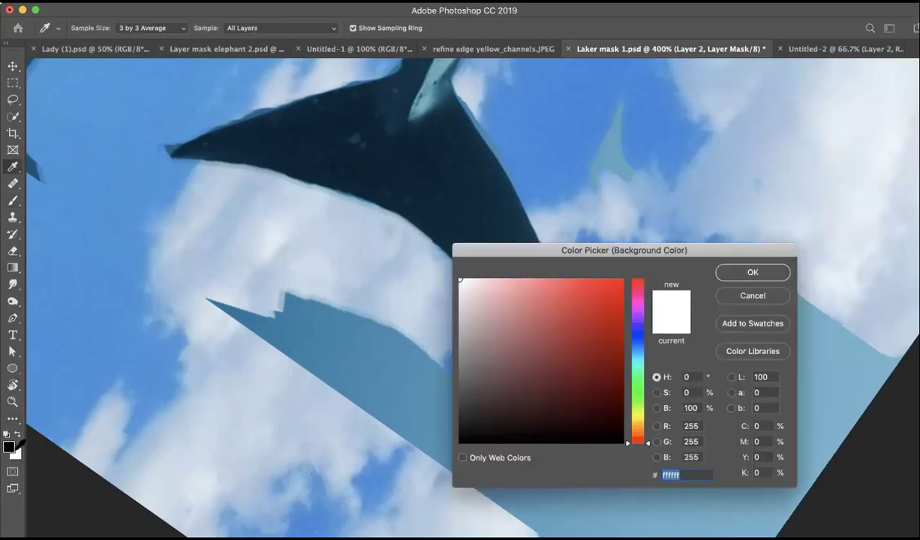
left_click(725, 296)
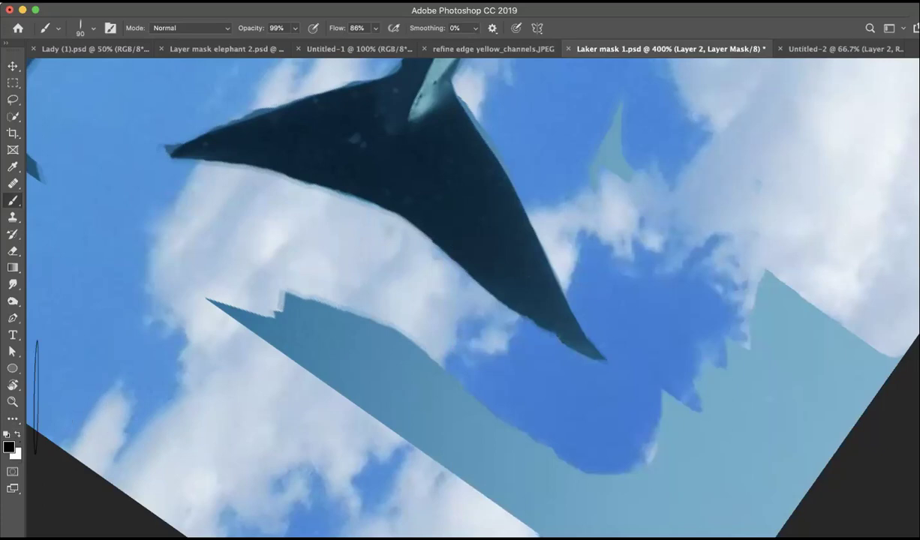
mouse_move(296, 242)
left_mouse_down()
mouse_move(330, 218)
mouse_move(359, 226)
mouse_move(361, 243)
mouse_move(404, 242)
mouse_move(380, 237)
mouse_move(314, 270)
left_mouse_up()
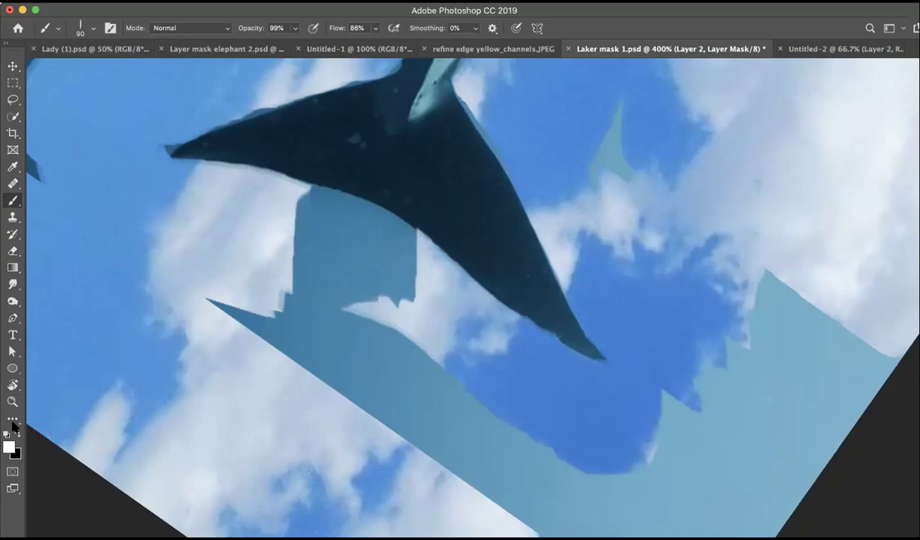
mouse_move(269, 298)
left_mouse_down()
mouse_move(243, 277)
mouse_move(308, 256)
mouse_move(286, 243)
mouse_move(324, 240)
mouse_move(408, 276)
mouse_move(432, 307)
mouse_move(304, 300)
left_mouse_up()
mouse_move(171, 296)
left_mouse_down()
mouse_move(297, 329)
mouse_move(521, 440)
mouse_move(659, 420)
mouse_move(709, 356)
mouse_move(797, 279)
mouse_move(770, 294)
mouse_move(725, 295)
mouse_move(656, 191)
mouse_move(602, 137)
mouse_move(656, 137)
mouse_move(607, 135)
mouse_move(637, 155)
left_mouse_up()
scroll(601, 315, "up", 10)
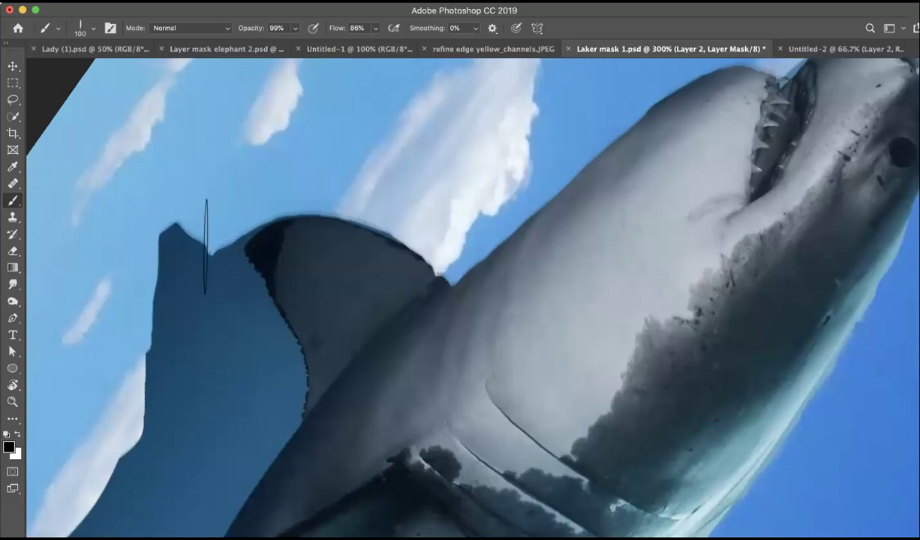
Choose the plain Lasso Tool and discard a first trial outline near the fin tip
scroll(400, 211, "left", 5)
scroll(401, 211, "down", 3)
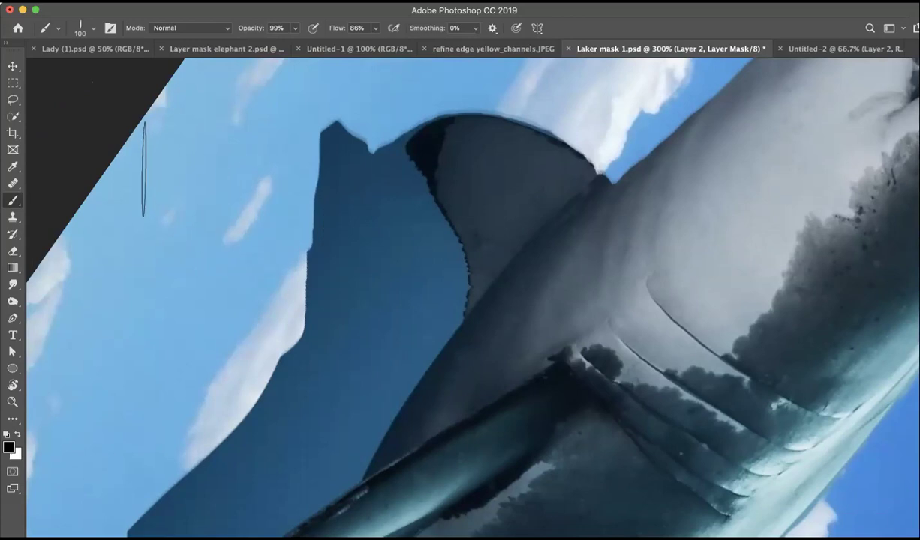
left_click(13, 99)
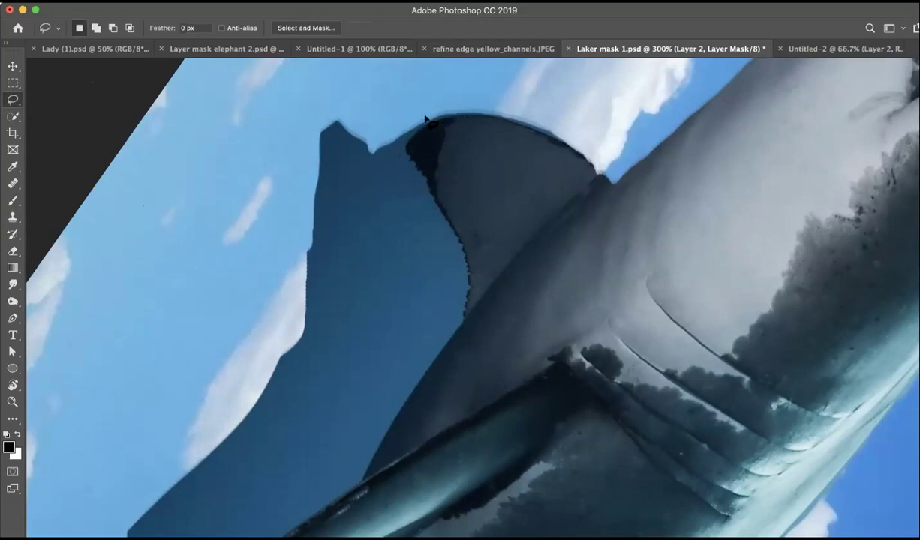
right_click(12, 100)
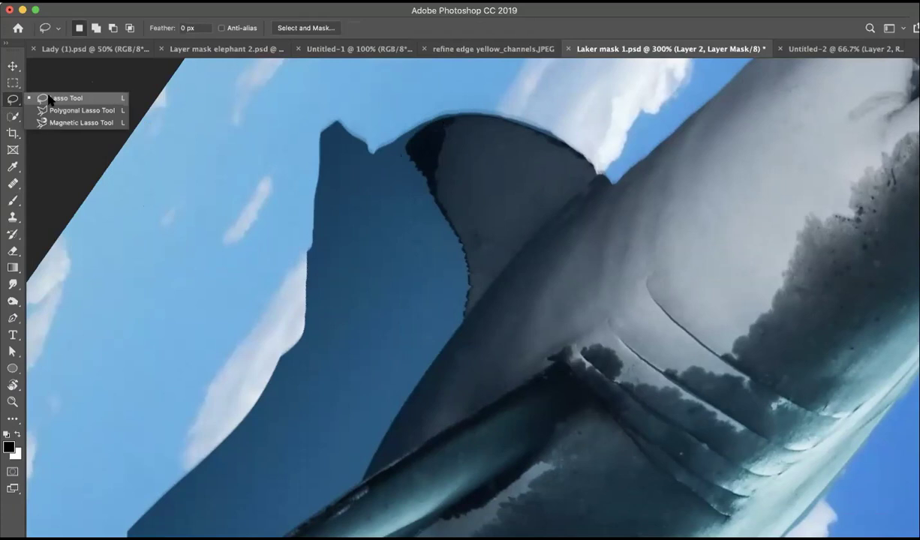
left_click(50, 99)
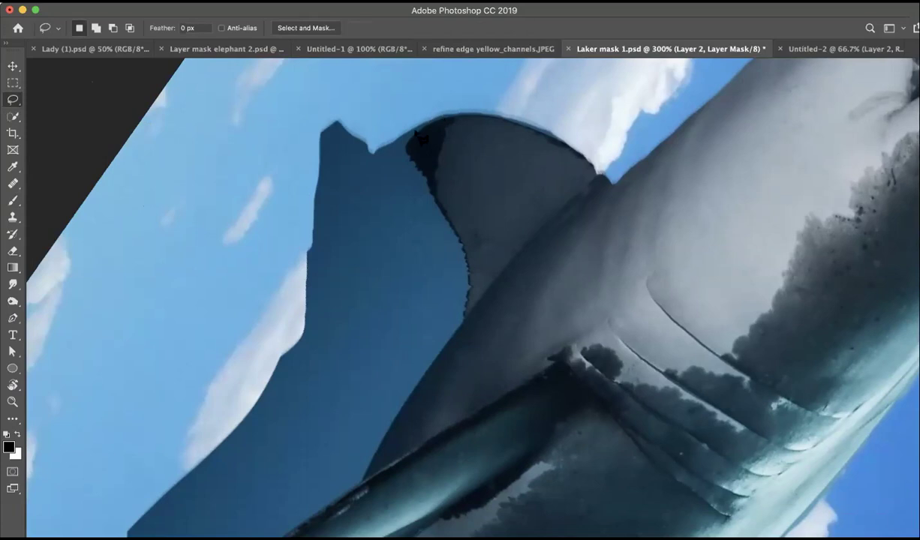
mouse_move(433, 116)
left_mouse_down()
mouse_move(404, 148)
mouse_move(404, 192)
mouse_move(366, 200)
mouse_move(390, 231)
mouse_move(357, 269)
mouse_move(327, 237)
mouse_move(343, 215)
mouse_move(329, 184)
mouse_move(345, 179)
mouse_move(349, 160)
mouse_move(333, 117)
mouse_move(377, 93)
mouse_move(360, 165)
mouse_move(386, 171)
left_mouse_up()
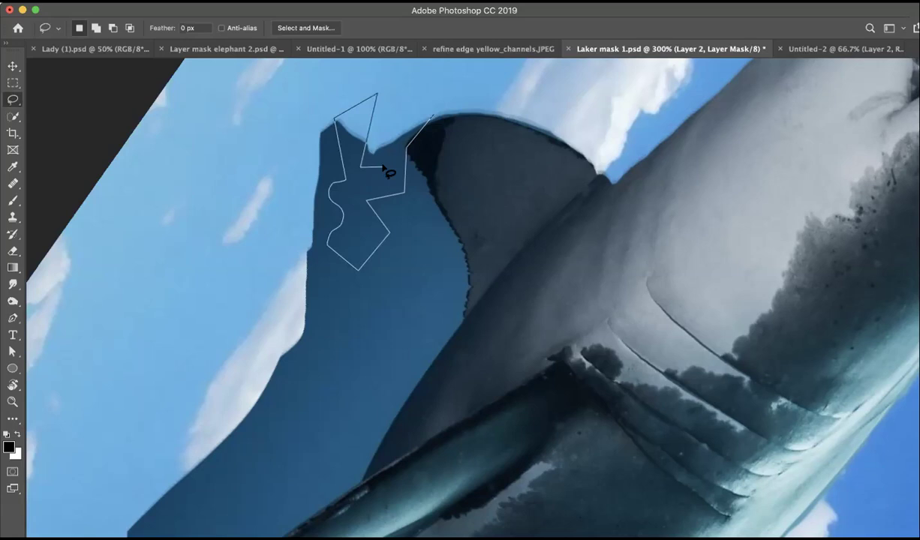
mouse_move(392, 150)
left_mouse_down()
mouse_move(404, 106)
mouse_move(443, 98)
left_mouse_up()
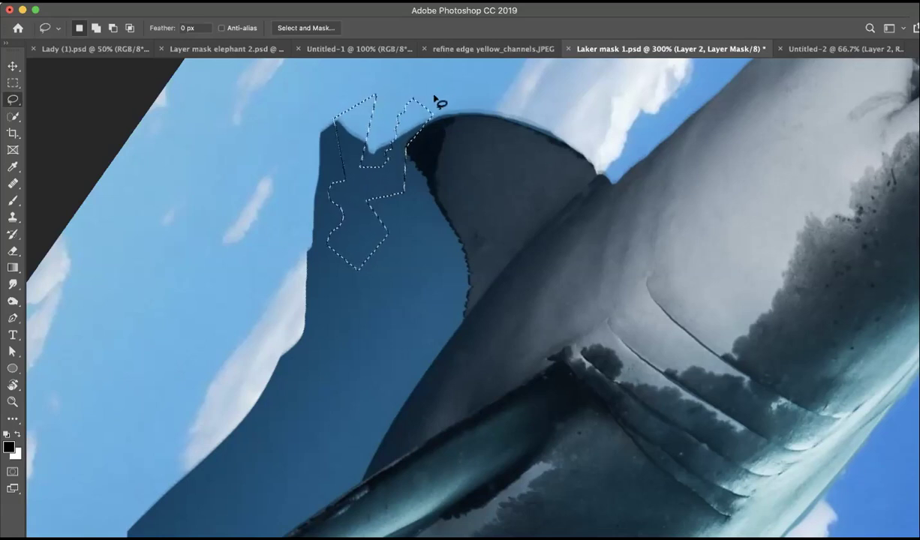
left_click(435, 104)
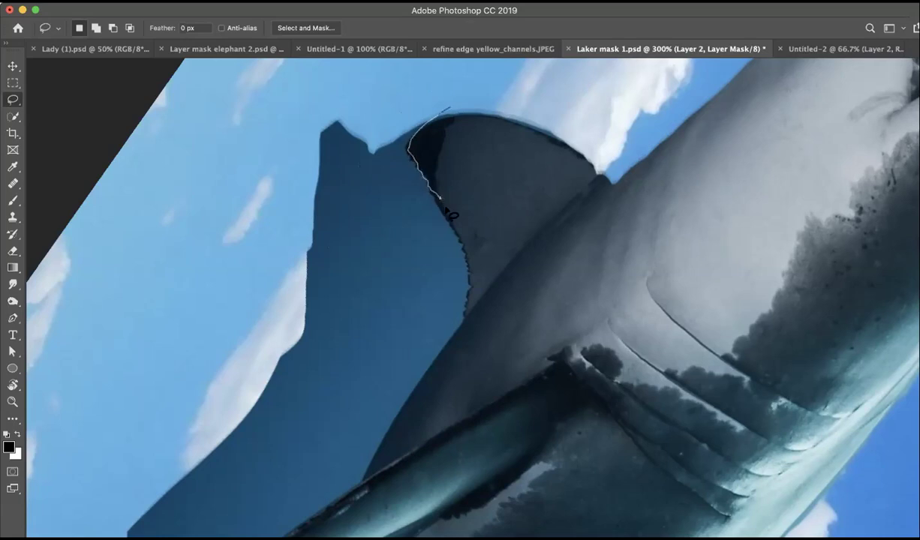
Lasso the dark wedge along the dorsal fin, paint it black on the mask, and deselect
left_click_drag(444, 210, 466, 306)
mouse_move(419, 416)
left_mouse_down()
mouse_move(363, 482)
mouse_move(203, 307)
mouse_move(224, 145)
mouse_move(302, 87)
mouse_move(402, 85)
mouse_move(448, 110)
left_mouse_up()
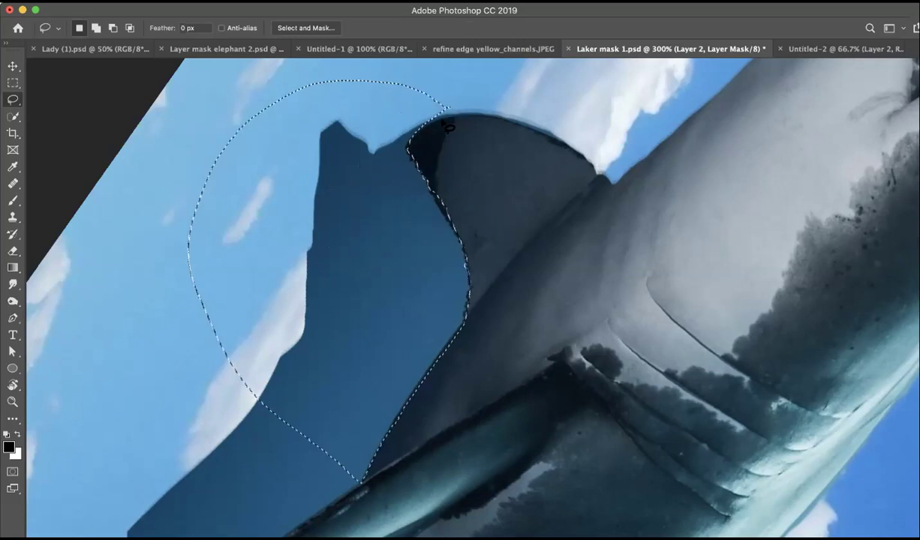
key("b")
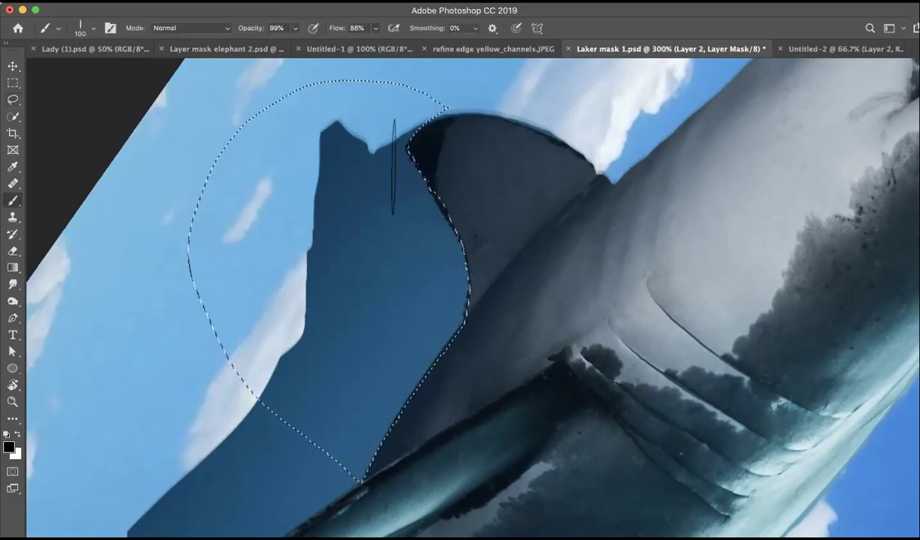
mouse_move(390, 161)
left_mouse_down()
mouse_move(250, 197)
mouse_move(444, 146)
mouse_move(251, 173)
mouse_move(418, 186)
mouse_move(229, 253)
mouse_move(404, 229)
mouse_move(461, 242)
mouse_move(354, 282)
mouse_move(492, 282)
mouse_move(217, 327)
mouse_move(427, 342)
mouse_move(249, 366)
mouse_move(473, 396)
mouse_move(342, 402)
mouse_move(387, 438)
mouse_move(414, 453)
left_mouse_up()
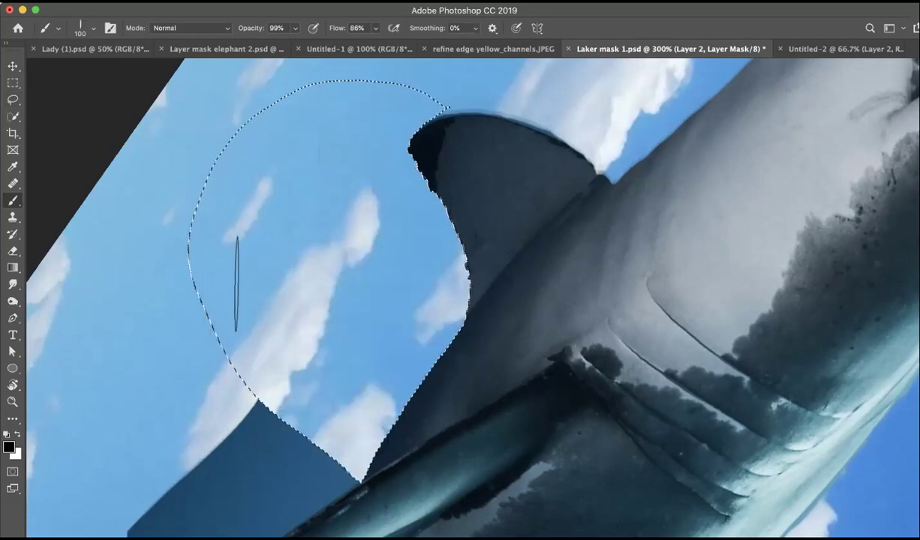
key("super+d")
Lasso a selection along the pectoral fin and down the shark's edge
scroll(460, 183, "down", 10)
scroll(460, 183, "left", 6)
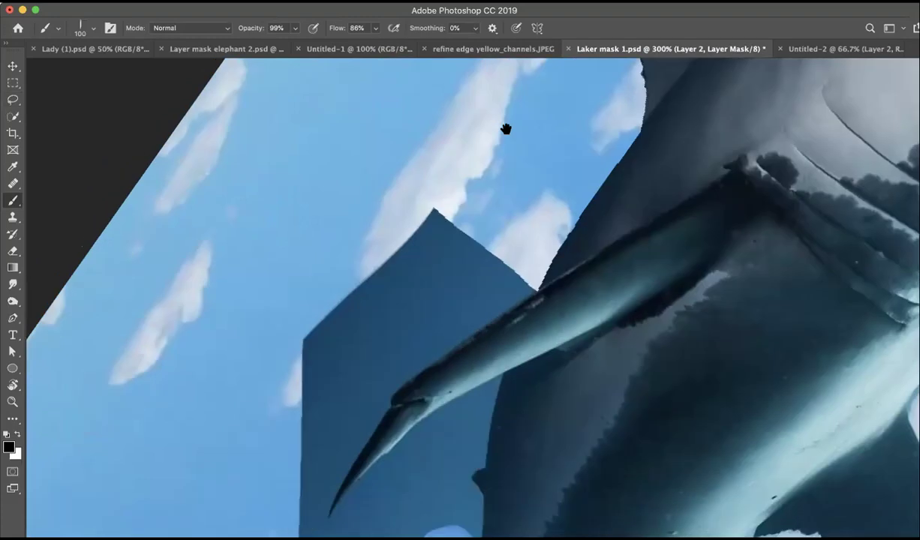
left_click(18, 99)
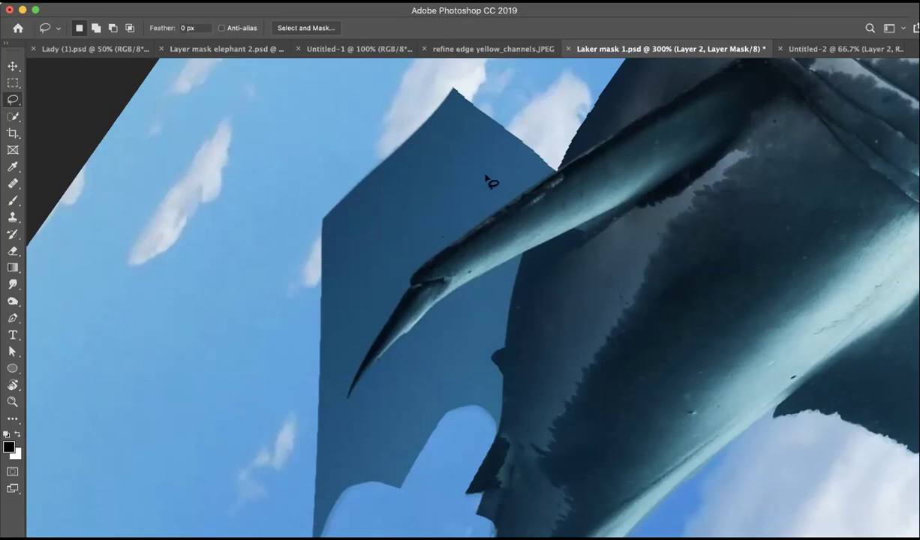
mouse_move(556, 172)
left_mouse_down()
mouse_move(438, 257)
mouse_move(418, 261)
mouse_move(425, 263)
mouse_move(351, 394)
mouse_move(384, 347)
mouse_move(442, 294)
mouse_move(519, 249)
mouse_move(504, 264)
mouse_move(521, 253)
mouse_move(507, 322)
left_mouse_up()
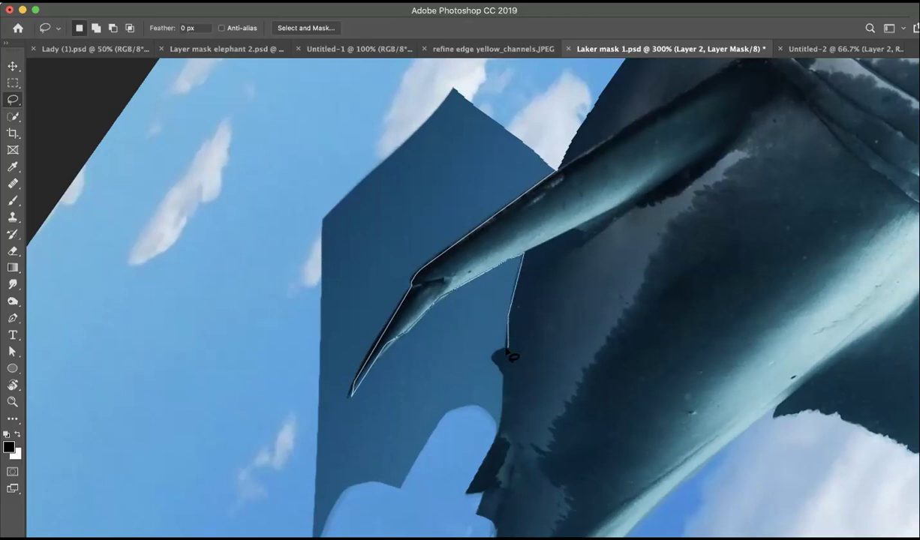
mouse_move(500, 366)
left_mouse_down()
mouse_move(496, 431)
mouse_move(353, 432)
mouse_move(329, 441)
mouse_move(261, 387)
mouse_move(280, 328)
mouse_move(257, 300)
mouse_move(268, 277)
mouse_move(225, 199)
mouse_move(251, 125)
mouse_move(314, 93)
mouse_move(332, 132)
mouse_move(297, 177)
mouse_move(342, 189)
mouse_move(366, 141)
mouse_move(361, 107)
mouse_move(444, 67)
mouse_move(486, 79)
mouse_move(539, 120)
mouse_move(556, 173)
left_mouse_up()
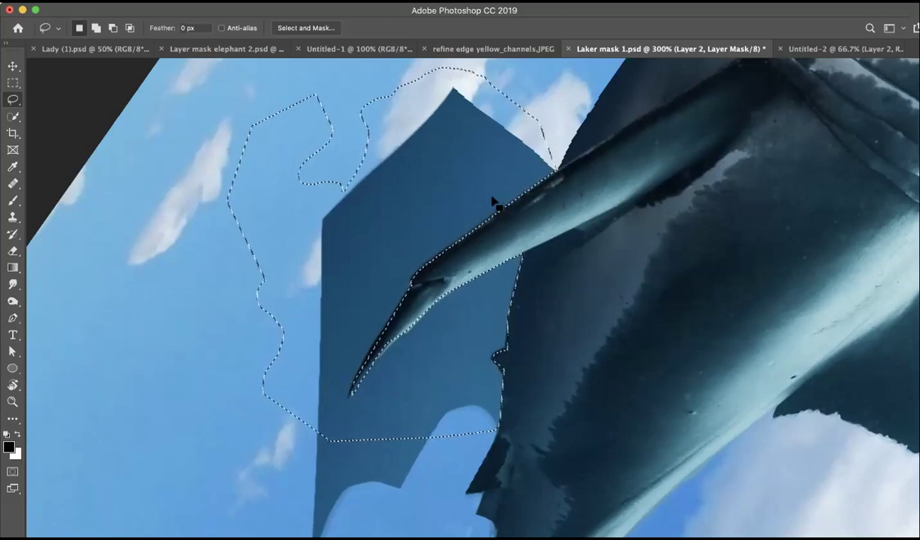
Paint black on the mask to hide the dark blue shapes by the fin, then deselect
key("b")
mouse_move(580, 171)
left_mouse_down()
mouse_move(344, 146)
mouse_move(532, 118)
mouse_move(348, 152)
mouse_move(396, 228)
mouse_move(498, 199)
mouse_move(318, 242)
mouse_move(413, 192)
mouse_move(311, 343)
mouse_move(552, 262)
mouse_move(523, 335)
mouse_move(476, 390)
left_mouse_up()
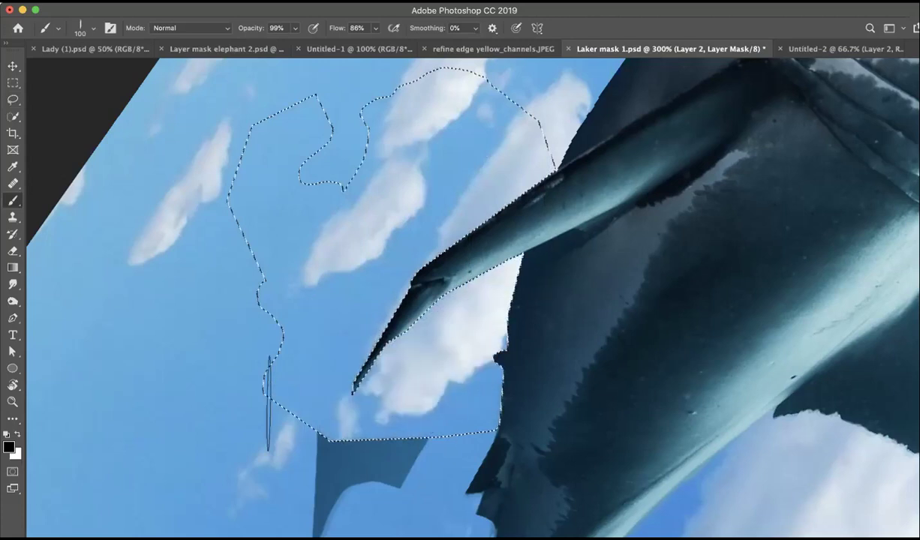
key("super+d")
scroll(405, 114, "down", 10)
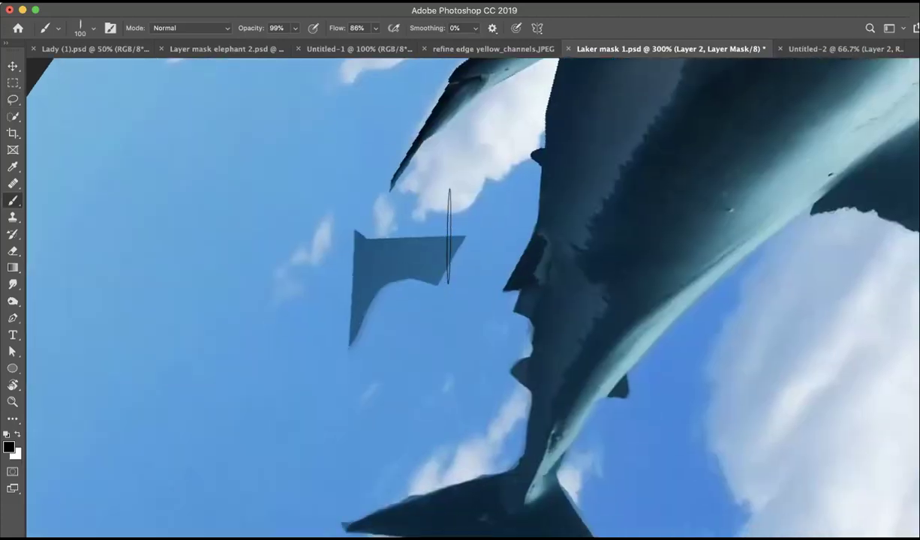
left_click_drag(425, 257, 345, 266)
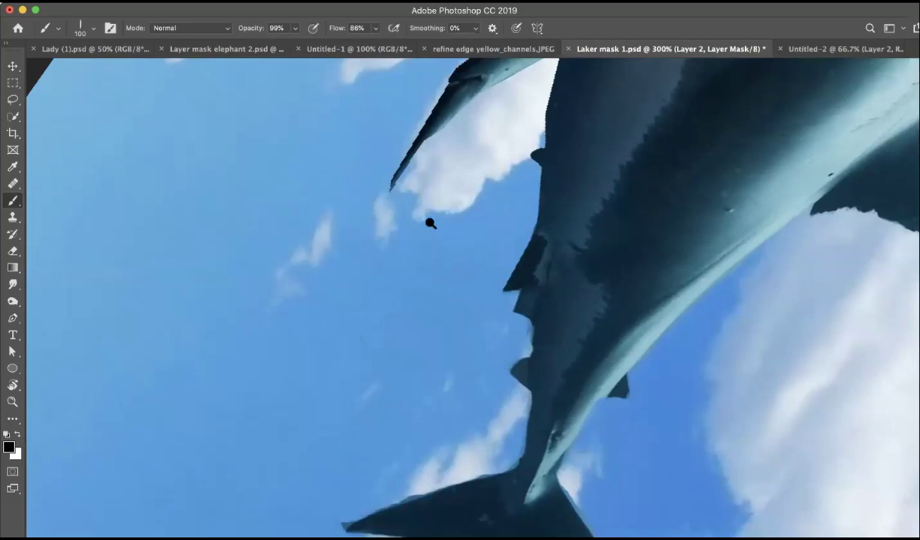
Reset the canvas rotation to upright and zoom the document to 100%
key("super+minus")
key("super+minus")
key("super+minus")
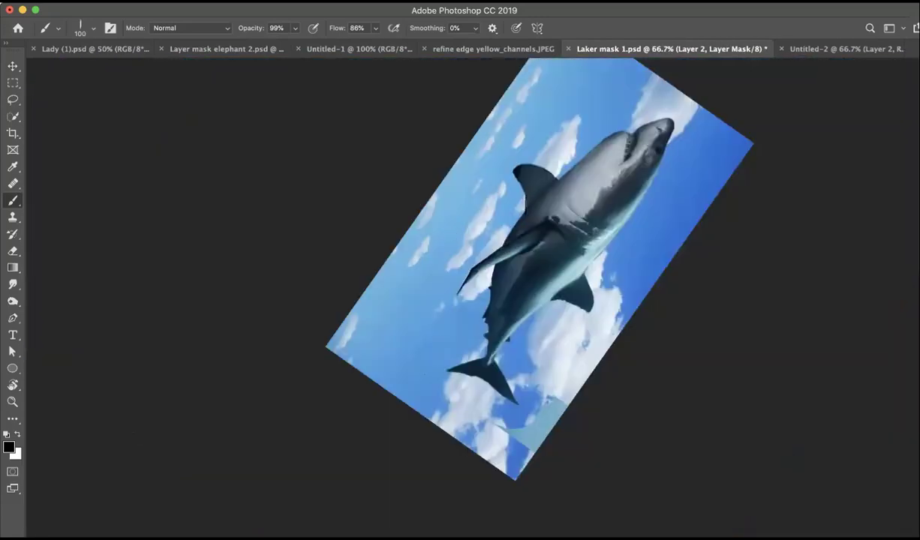
key("r")
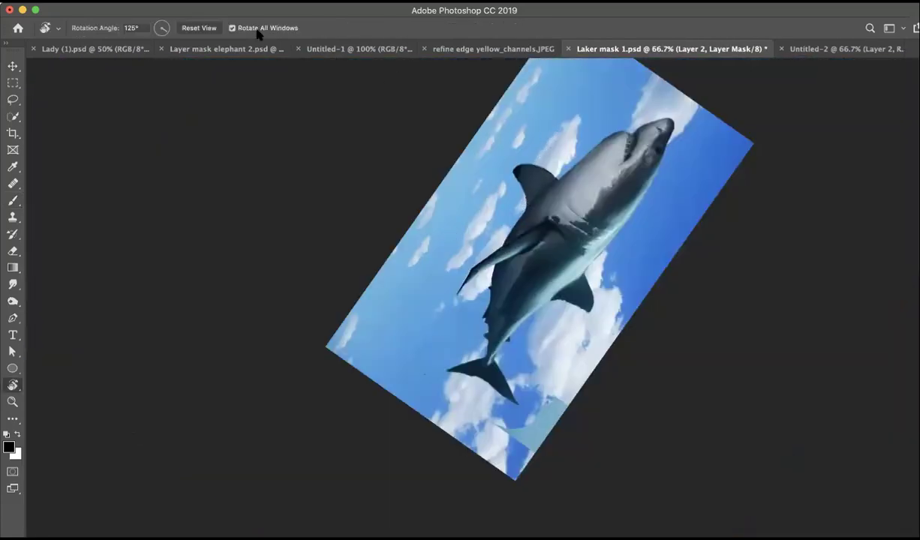
left_click(197, 29)
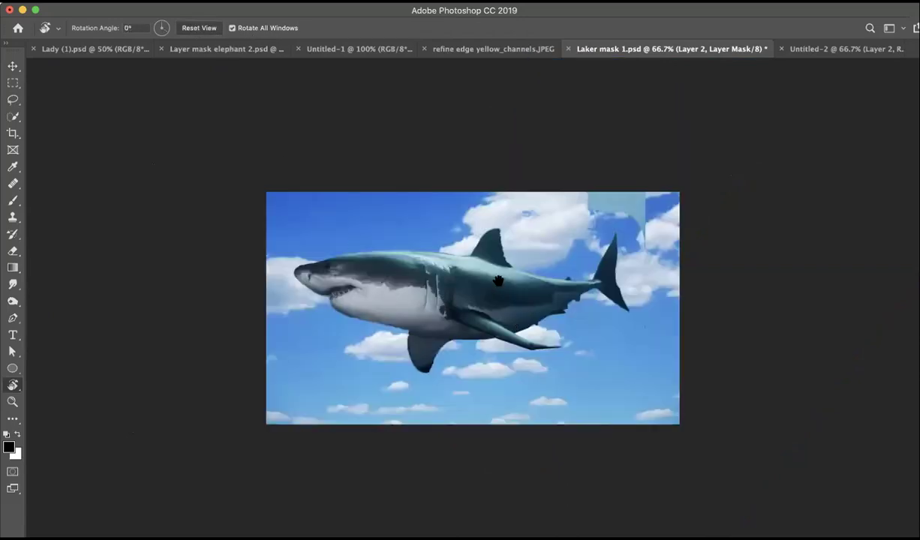
key("super+1")
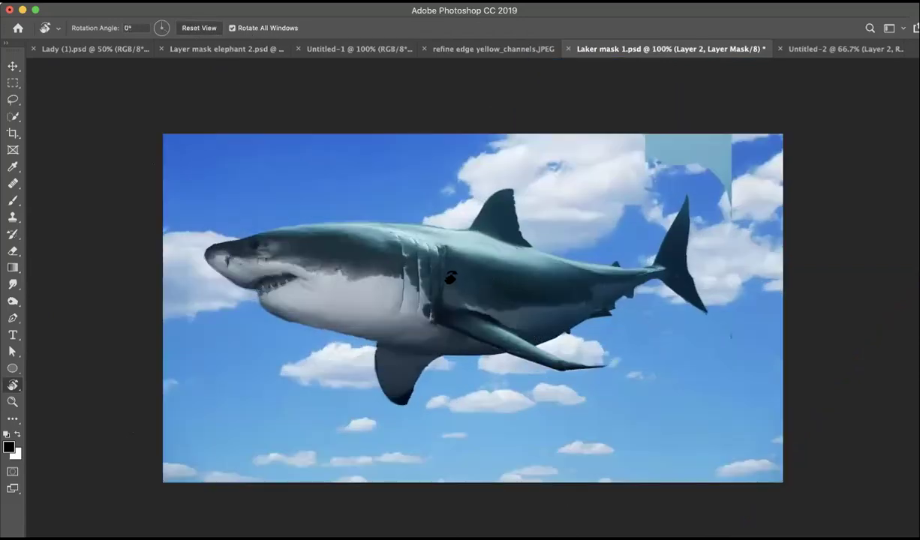
Nudge the great white slightly down and right, then hide the panels
key("c")
key("v")
left_click_drag(452, 263, 455, 279)
key("b")
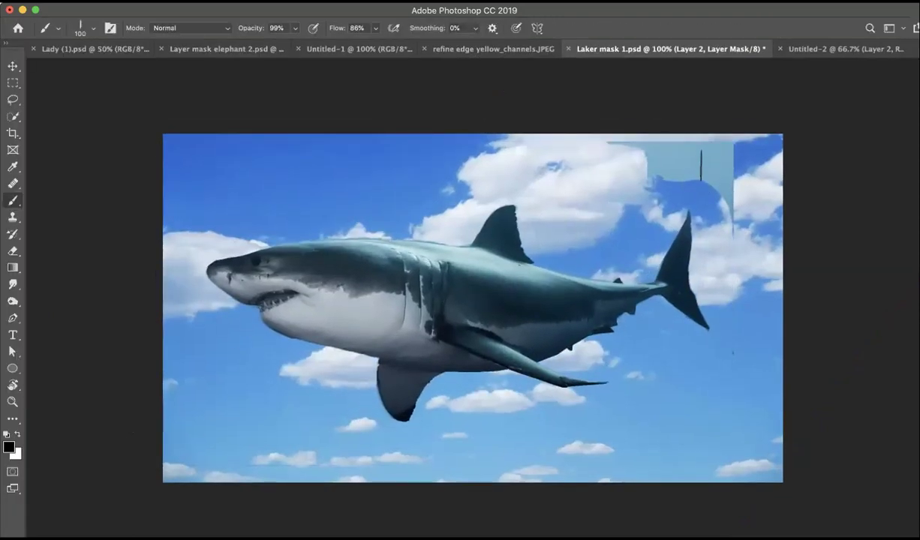
key("Tab")
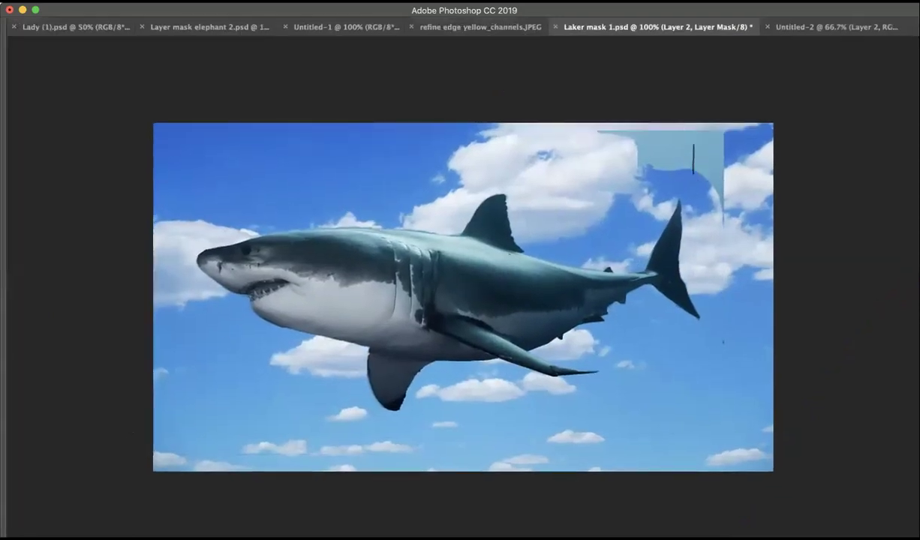
Mask out the pale-blue patch above the tail using the round brush preset
left_click(401, 1)
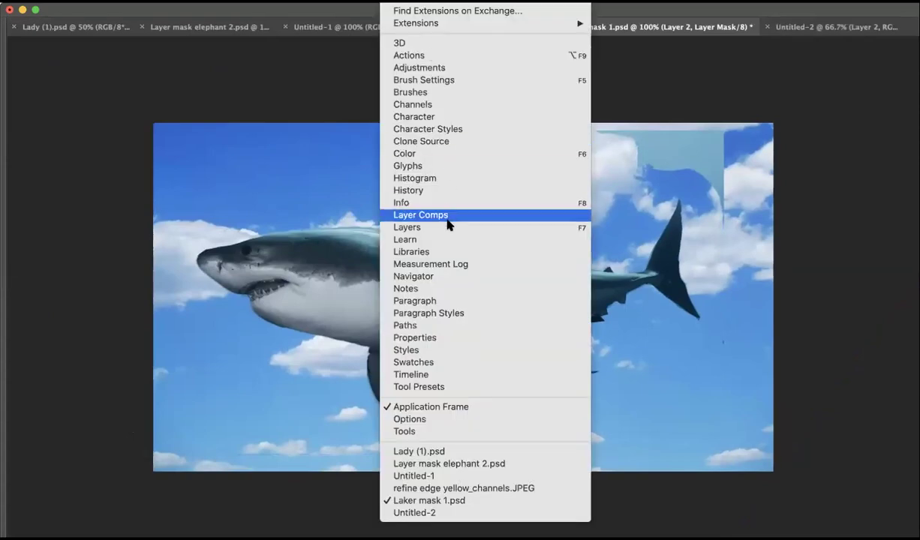
left_click(436, 228)
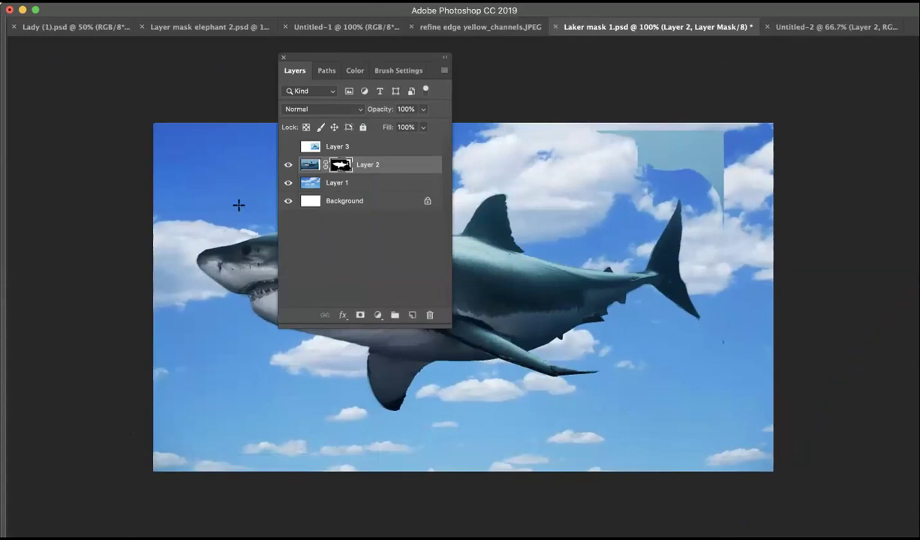
left_click(397, 2)
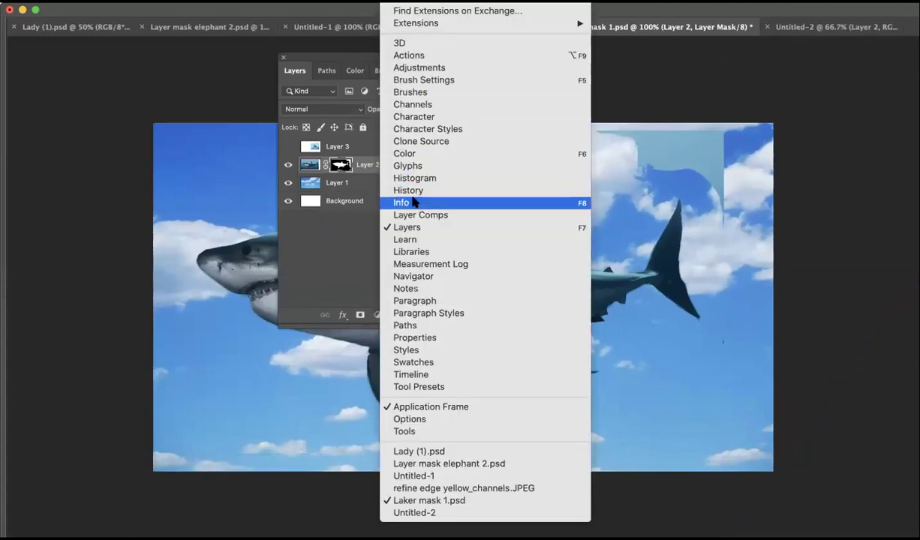
left_click(418, 92)
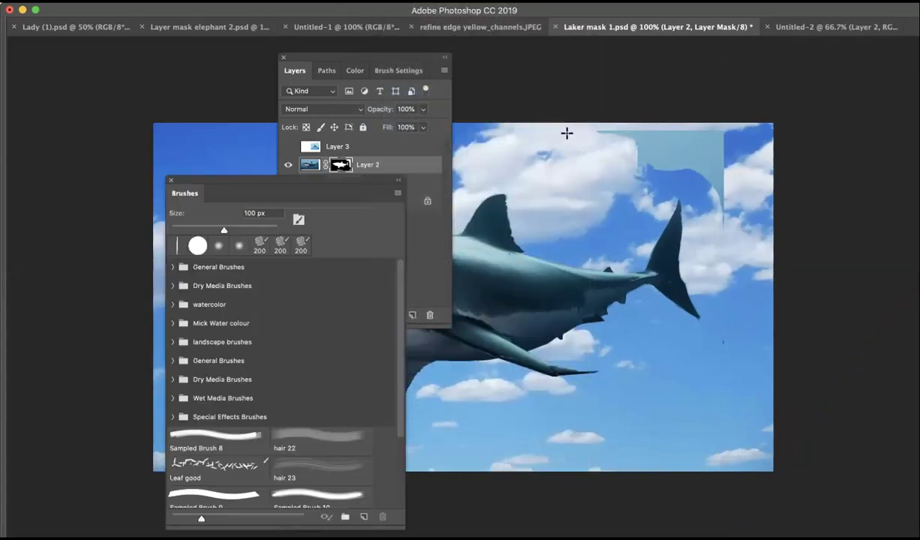
left_click(197, 246)
mouse_move(663, 135)
left_mouse_down()
mouse_move(684, 117)
mouse_move(696, 152)
mouse_move(646, 158)
mouse_move(711, 184)
mouse_move(718, 150)
mouse_move(686, 262)
left_mouse_up()
Close the brush presets and reset the workspace to its default layout
mouse_move(191, 181)
left_mouse_down()
mouse_move(183, 215)
mouse_move(35, 197)
mouse_move(33, 136)
left_mouse_up()
left_click_drag(305, 64, 631, 75)
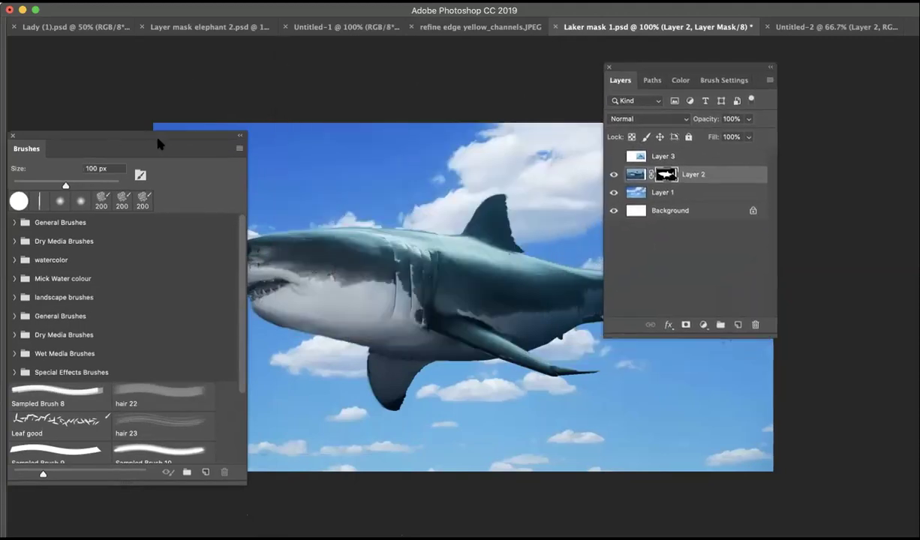
left_click(13, 137)
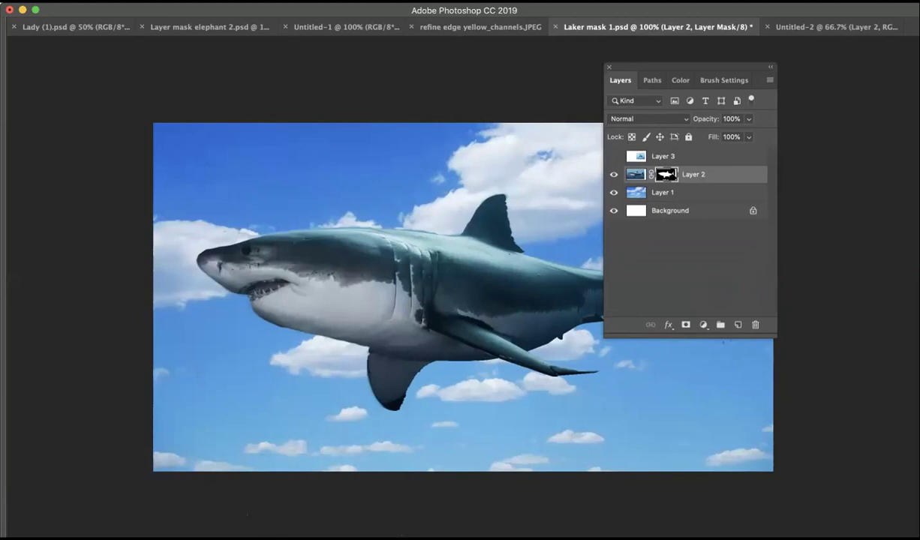
left_click(398, 3)
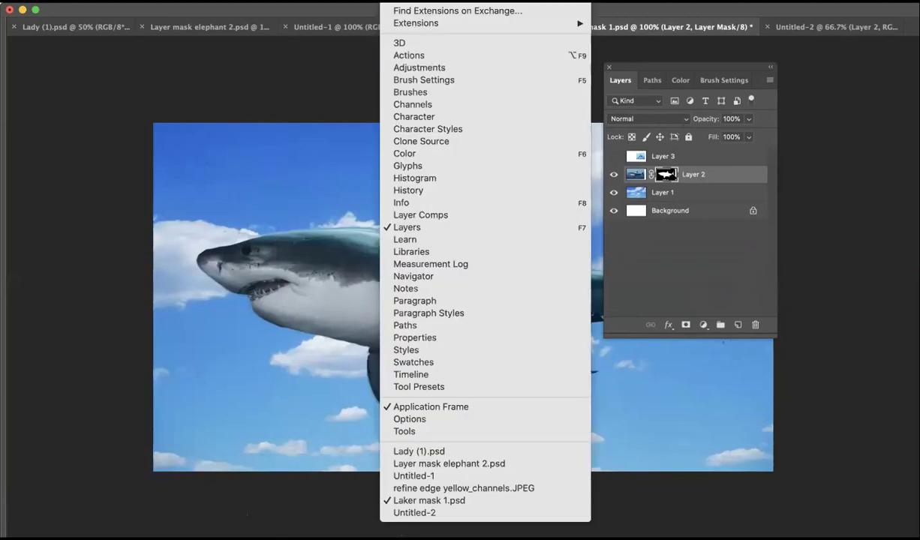
mouse_move(525, 4)
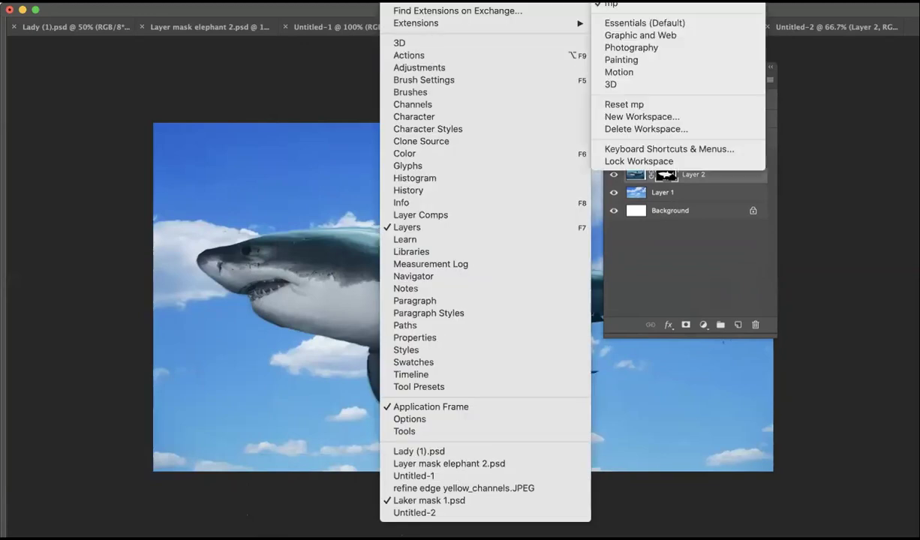
left_click(633, 107)
left_click_drag(688, 68, 760, 85)
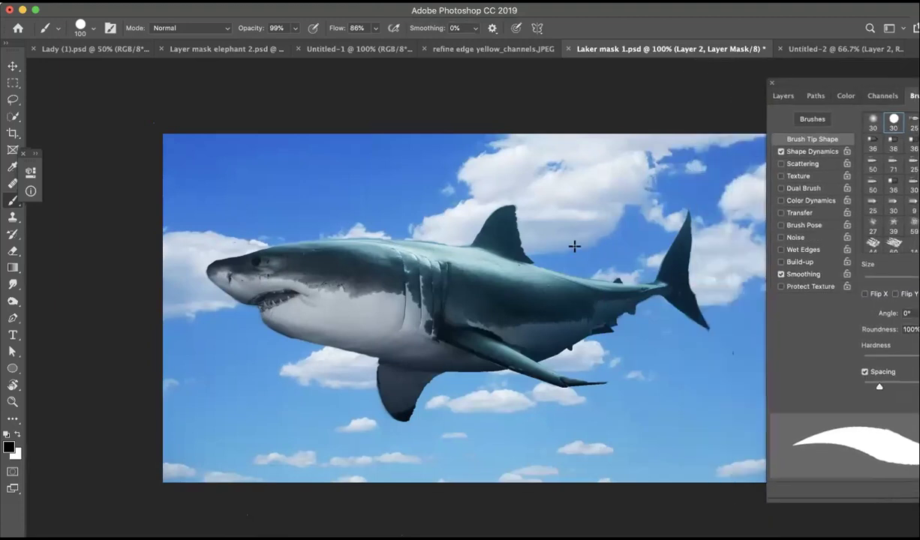
Make Layer 3's underwater shark photo visible and move it left over the sky
left_click(781, 96)
left_click(776, 171)
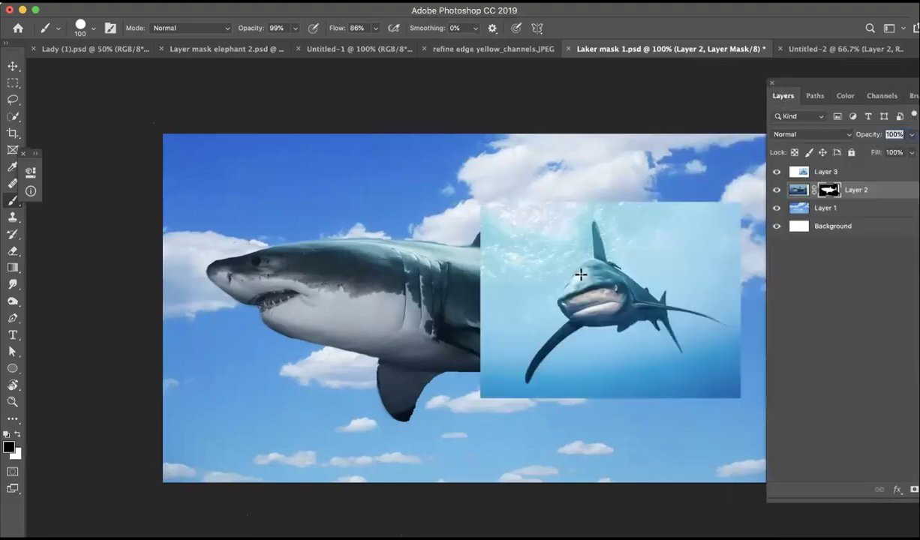
key("v")
left_click(825, 171)
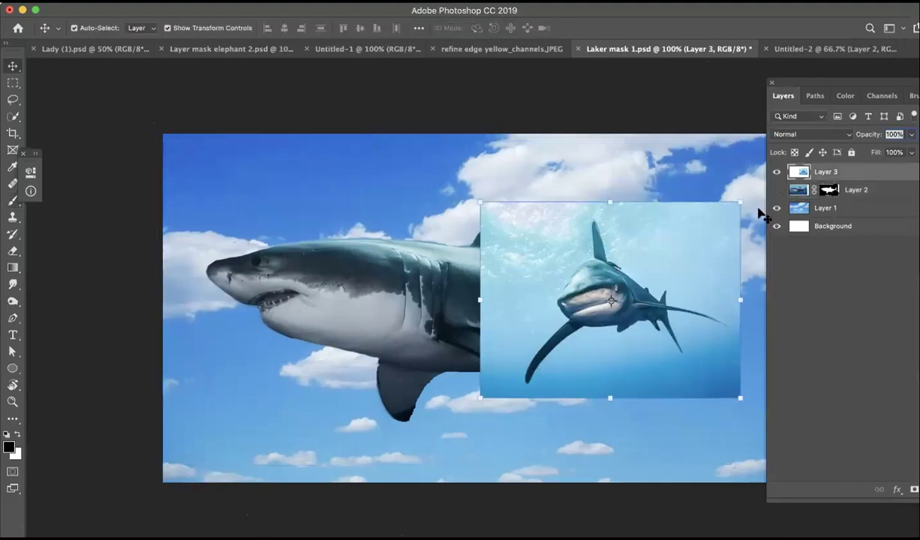
left_click_drag(620, 256, 362, 238)
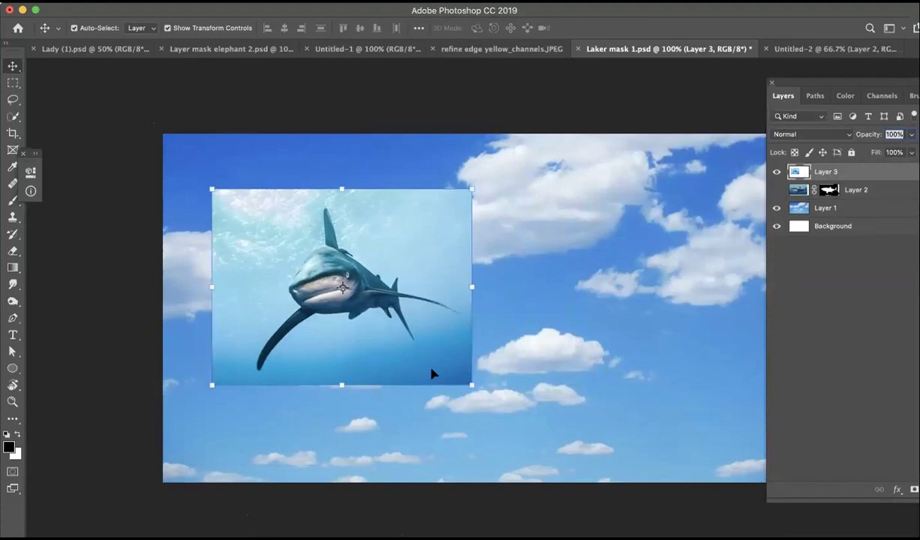
Zoom in on the underwater shark and bring up the Quick Selection tool choices
key("super")
left_click(344, 266, "super")
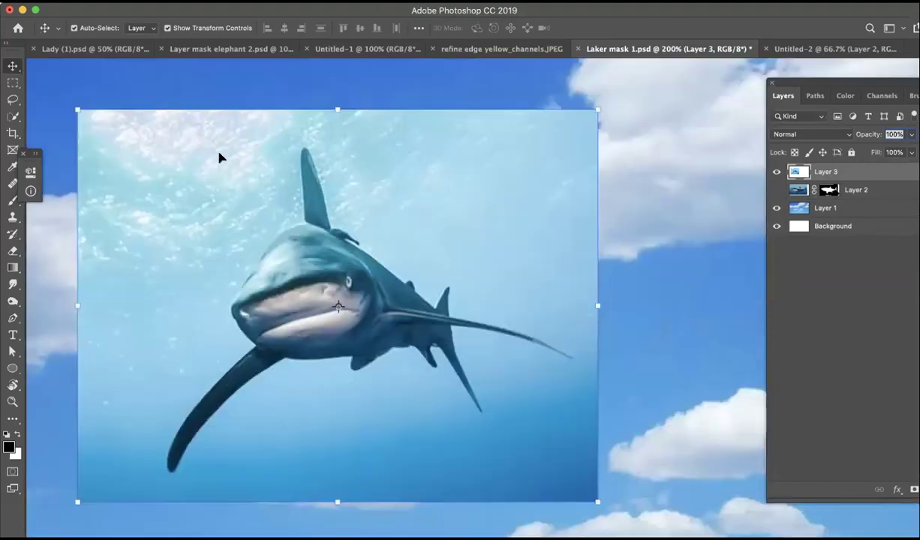
left_click(23, 153)
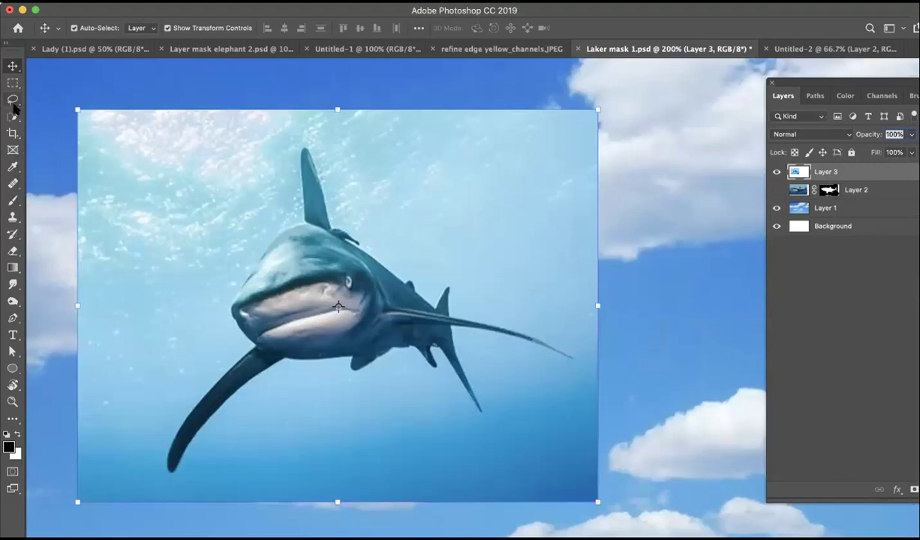
left_click(13, 115)
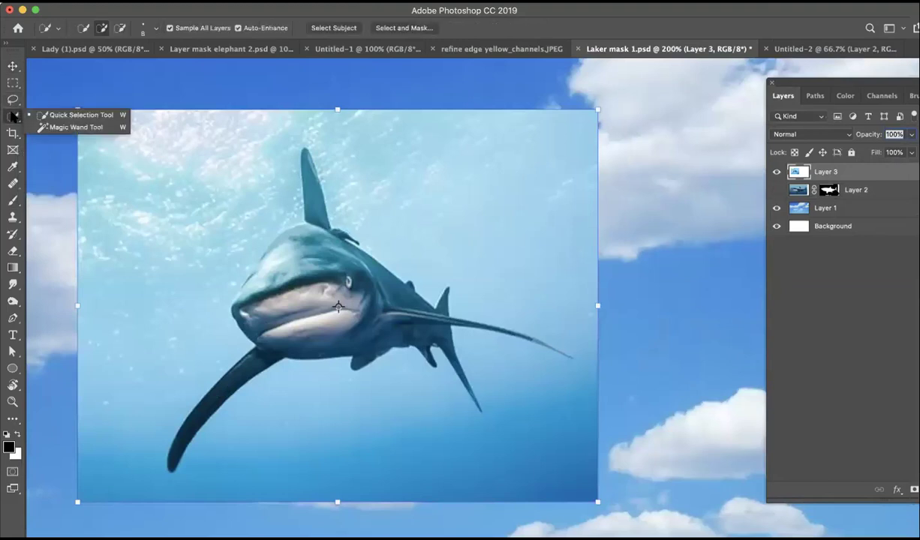
Quick-select the shark's head, dorsal fin, body and fins with a size 20 brush
left_click(57, 116)
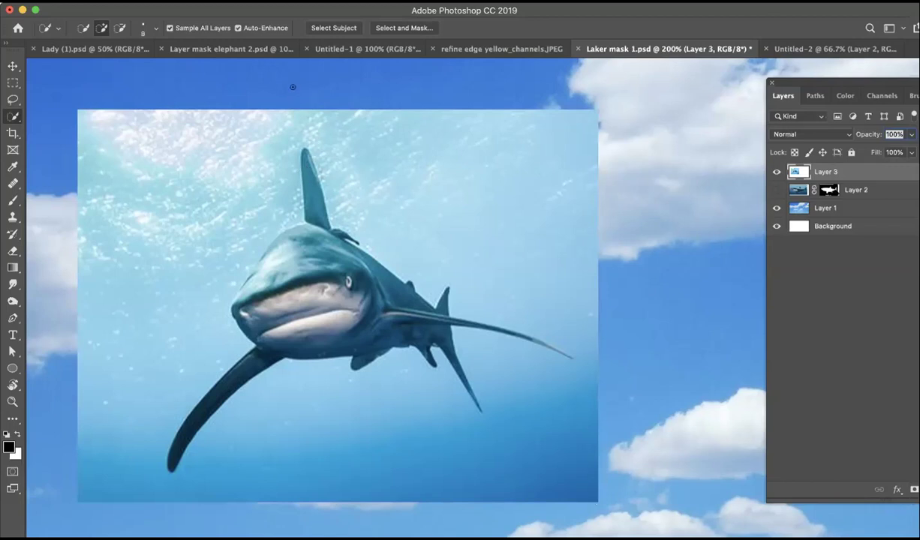
key("bracketright")
key("bracketright")
key("bracketright")
key("bracketright")
key("bracketright")
key("bracketleft")
key("bracketleft")
key("bracketleft")
mouse_move(303, 225)
left_mouse_down()
mouse_move(324, 247)
mouse_move(267, 304)
mouse_move(298, 253)
mouse_move(264, 278)
left_mouse_up()
mouse_move(188, 420)
left_mouse_down()
mouse_move(180, 453)
mouse_move(405, 301)
mouse_move(468, 321)
left_mouse_up()
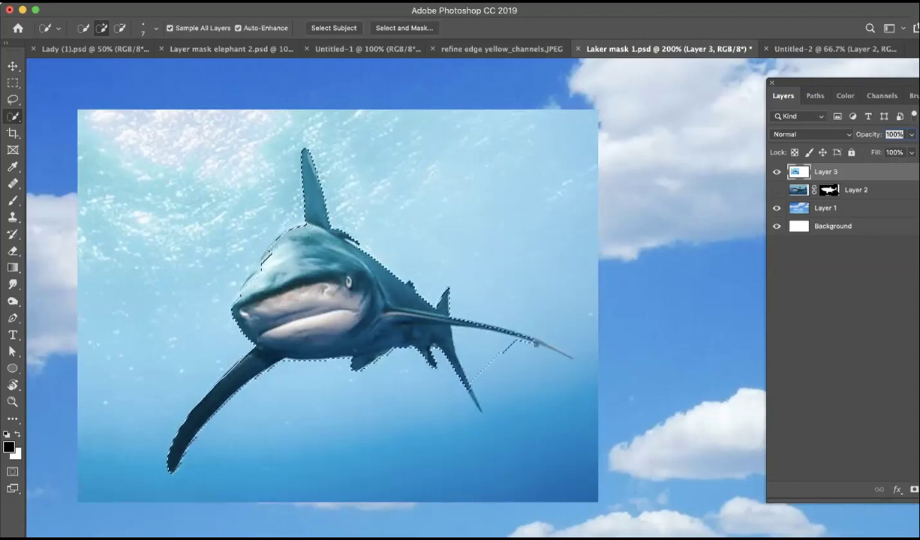
key("alt")
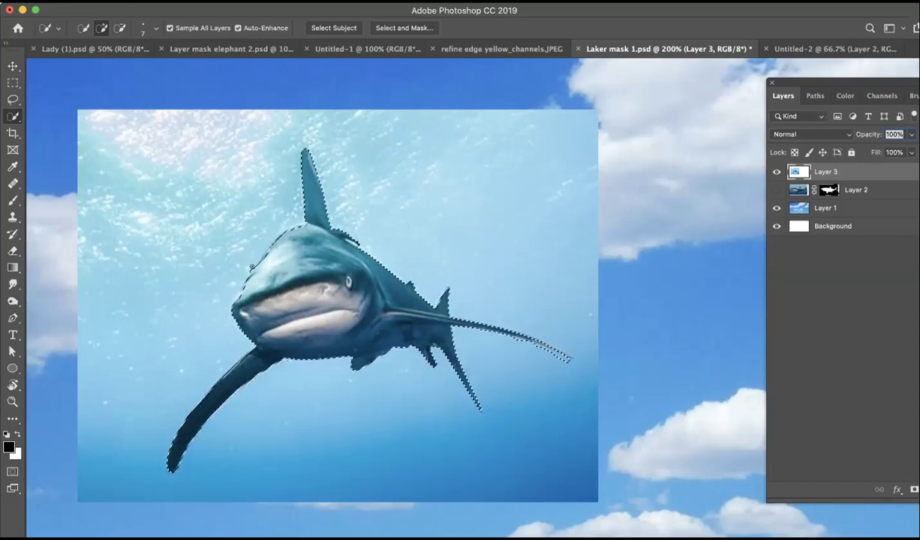
left_click_drag(816, 88, 618, 77)
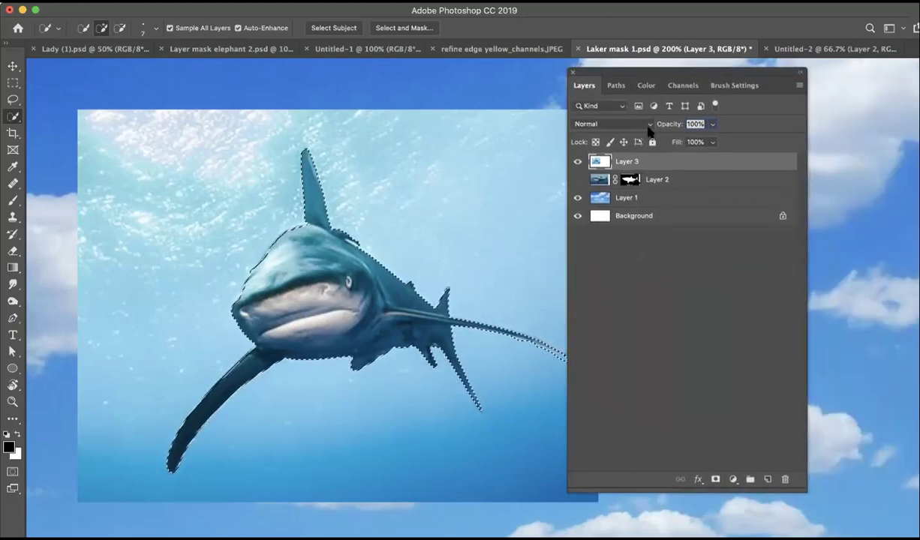
Add a layer mask to Layer 3 from the shark selection
left_click(576, 161)
left_click(576, 161)
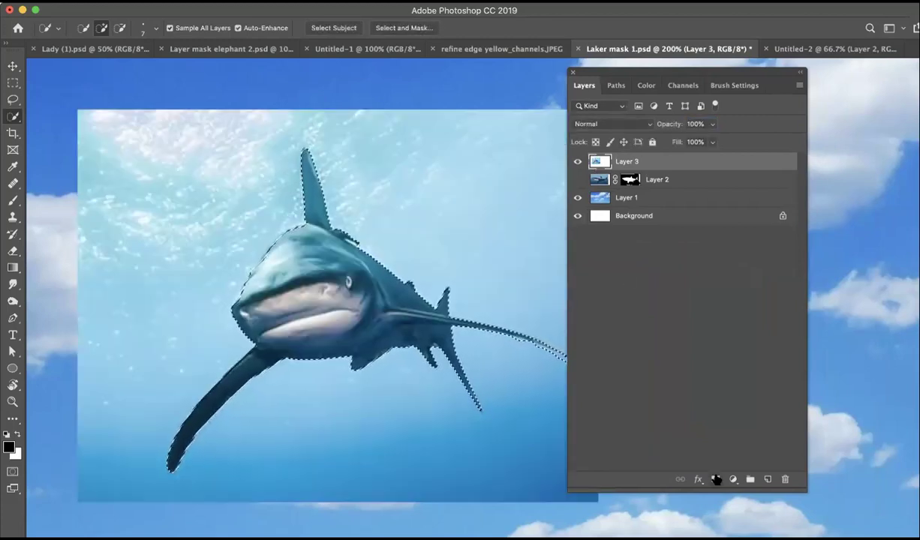
left_click(715, 479)
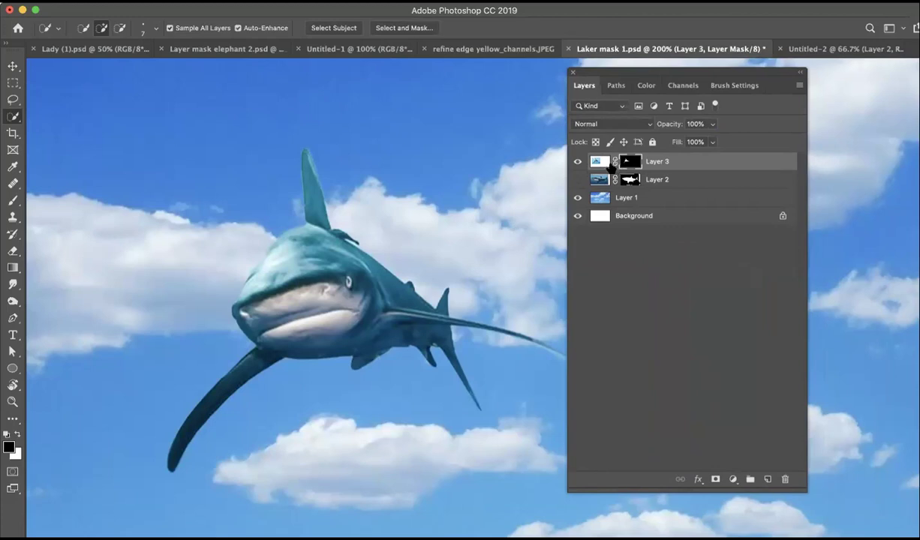
Zoom in to inspect the mask edges around the head, dorsal fin, eye, fins and tail
scroll(311, 353, "up", 1)
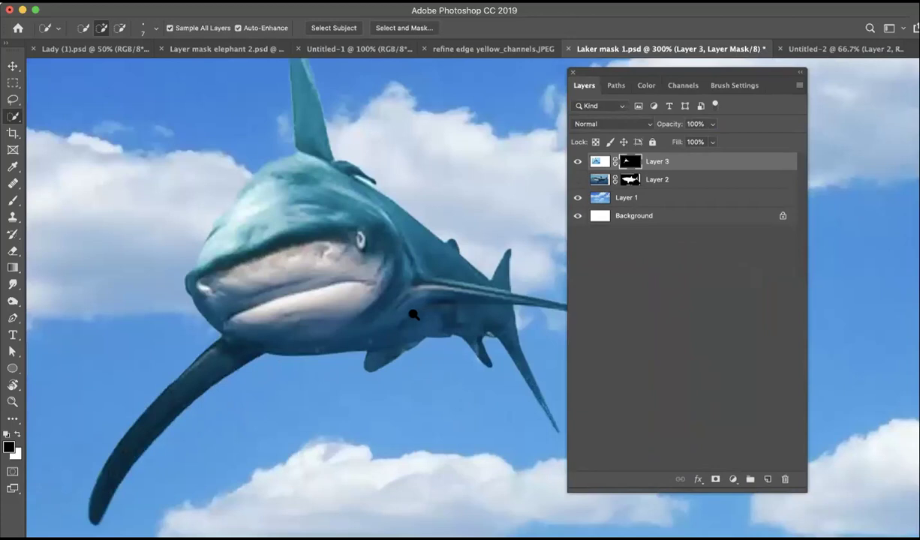
scroll(409, 310, "up", 1)
left_click_drag(394, 273, 309, 386)
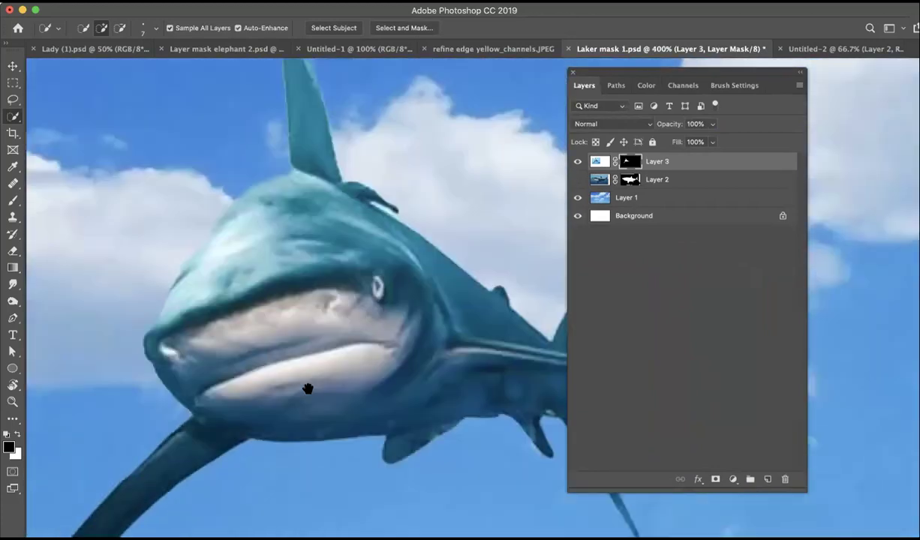
scroll(263, 138, "up", 1)
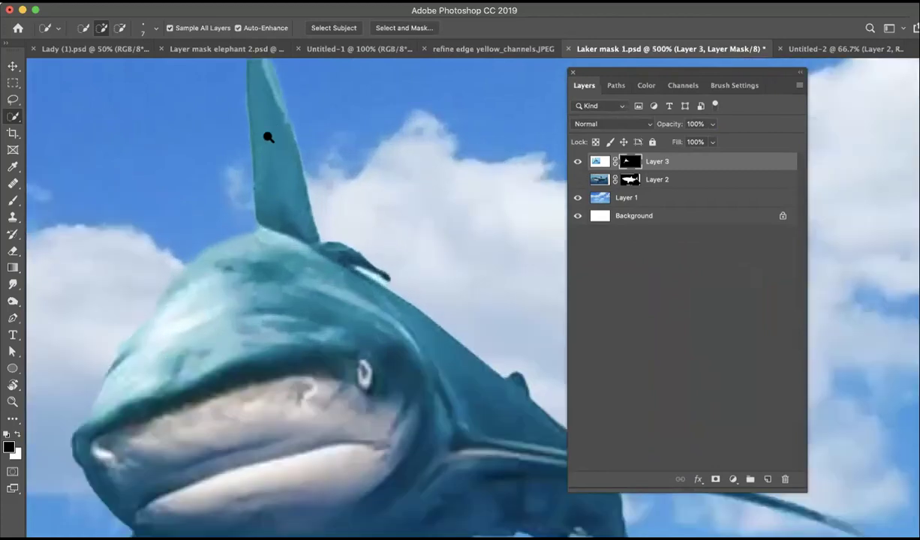
scroll(269, 135, "up", 1)
mouse_move(268, 113)
left_mouse_down()
mouse_move(290, 185)
mouse_move(282, 199)
left_mouse_up()
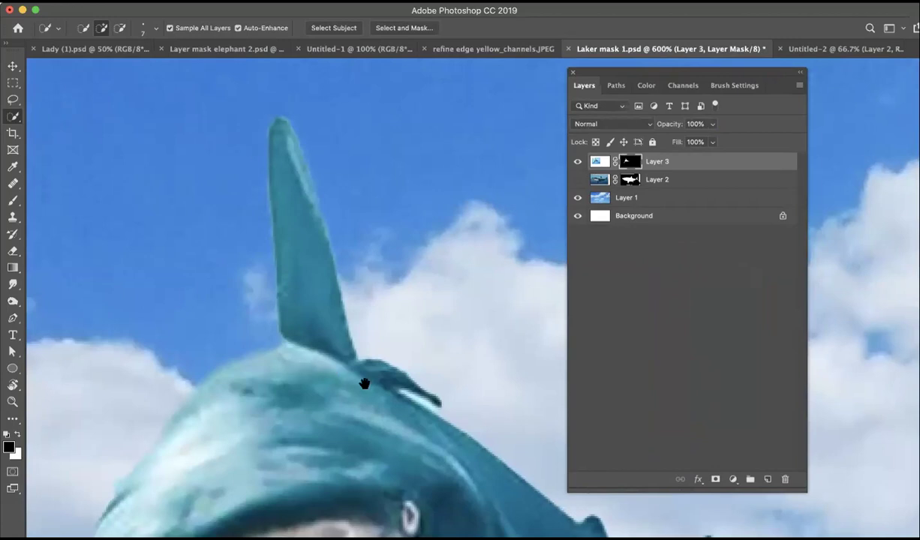
left_click_drag(300, 308, 341, 281)
mouse_move(281, 275)
left_mouse_down()
mouse_move(159, 266)
mouse_move(371, 245)
mouse_move(373, 259)
mouse_move(401, 279)
left_mouse_up()
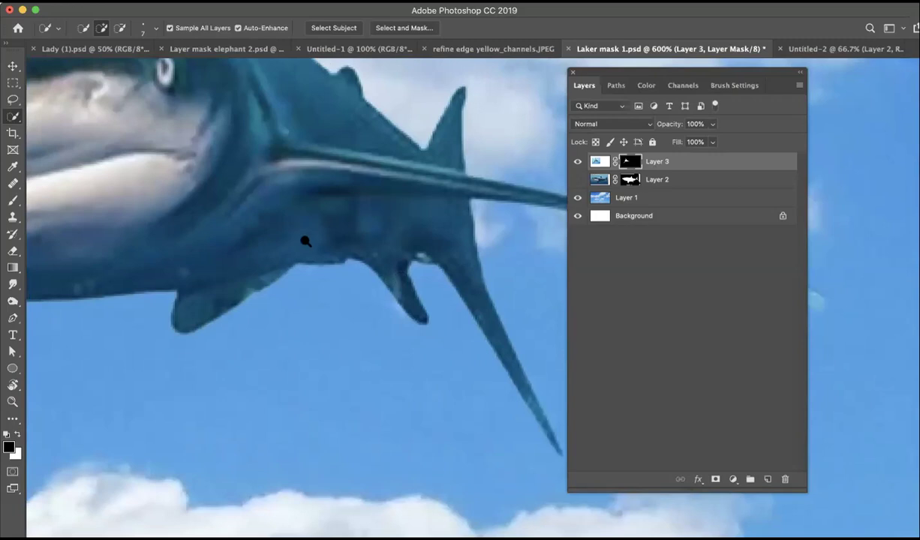
scroll(304, 232, "down", 1)
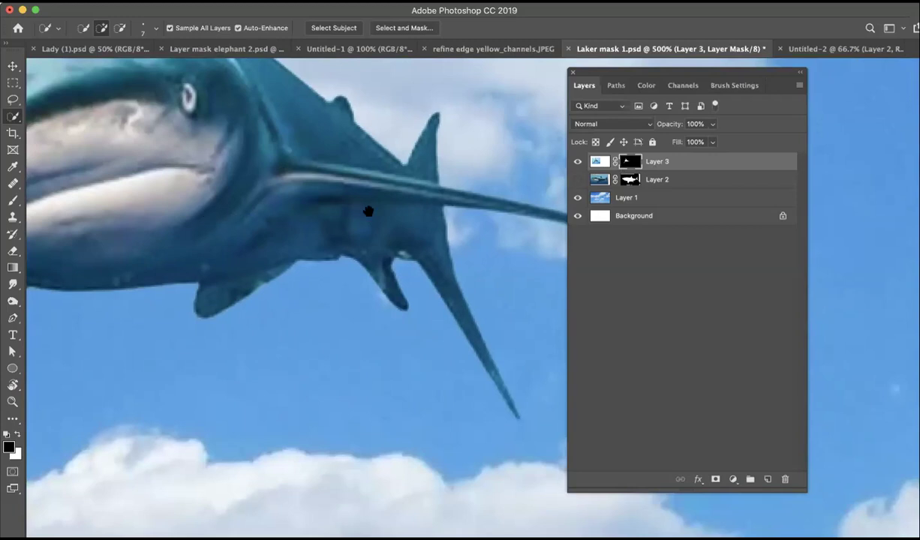
scroll(416, 210, "down", 1)
scroll(310, 246, "down", 4)
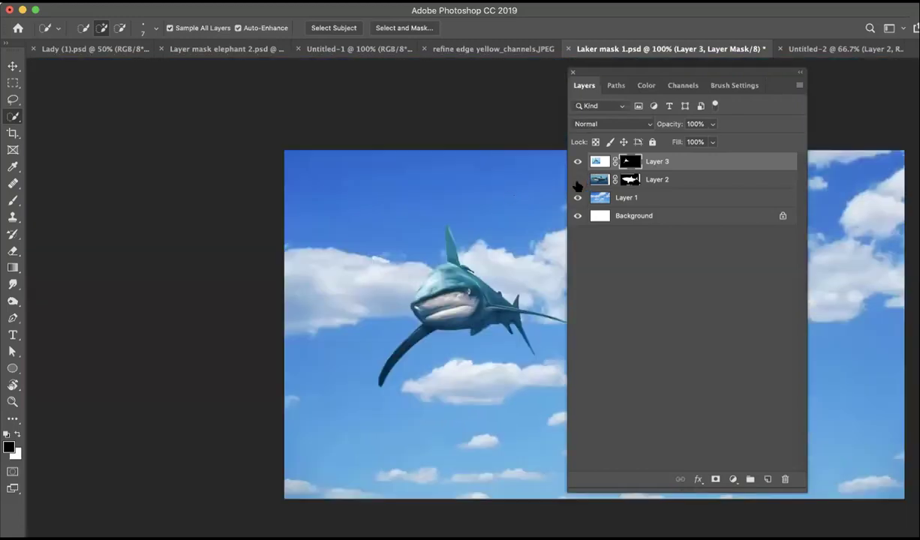
Show the great white's Layer 2 again and move the small shark to the lower right
left_click(577, 180)
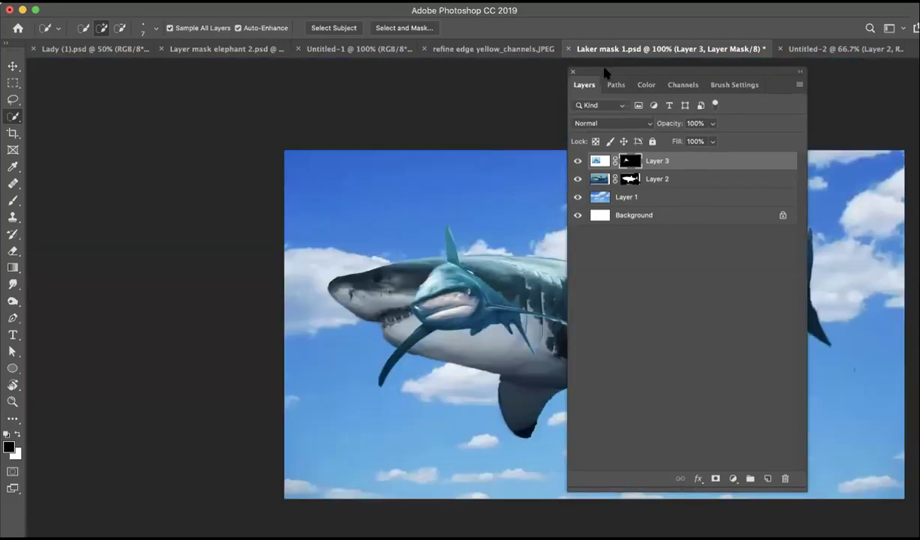
left_click_drag(593, 76, 155, 453)
key("v")
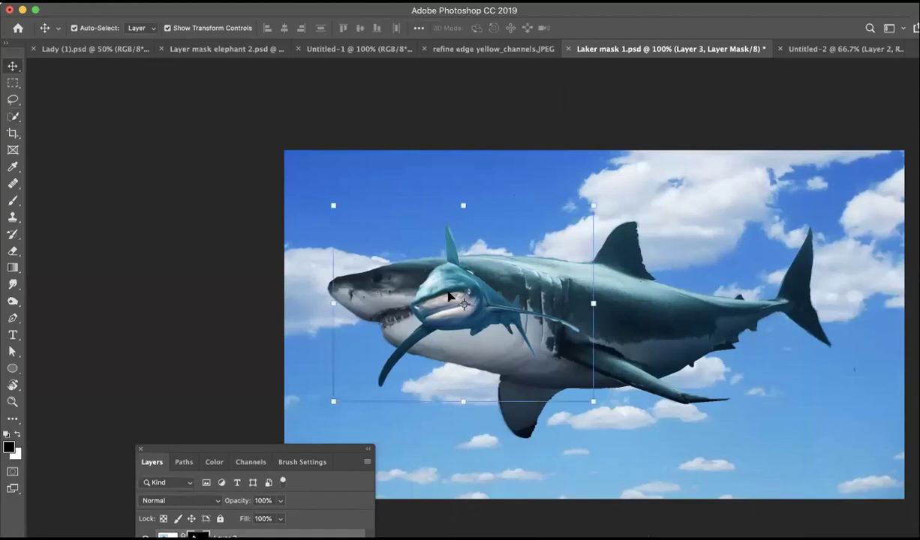
mouse_move(429, 286)
left_mouse_down()
mouse_move(578, 309)
mouse_move(717, 388)
mouse_move(697, 394)
left_mouse_up()
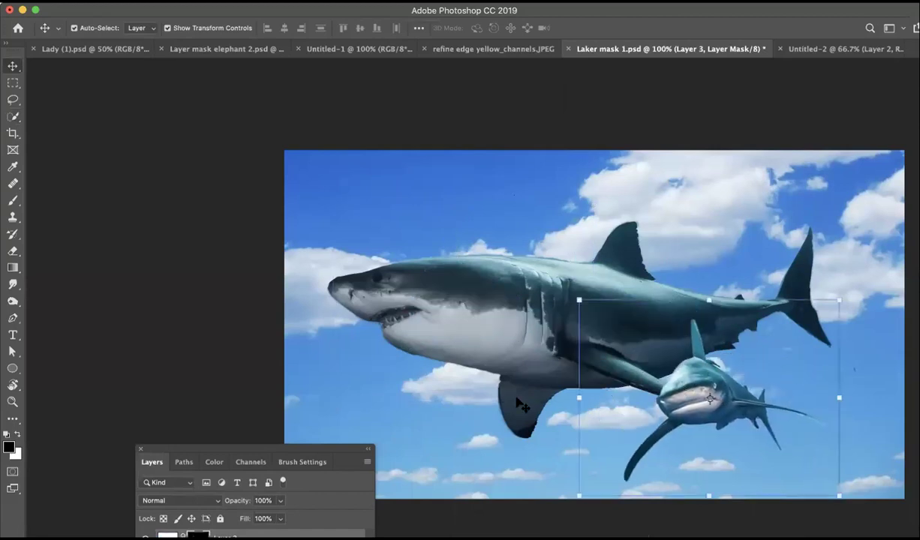
left_click_drag(273, 448, 200, 223)
left_click_drag(199, 162, 180, 150)
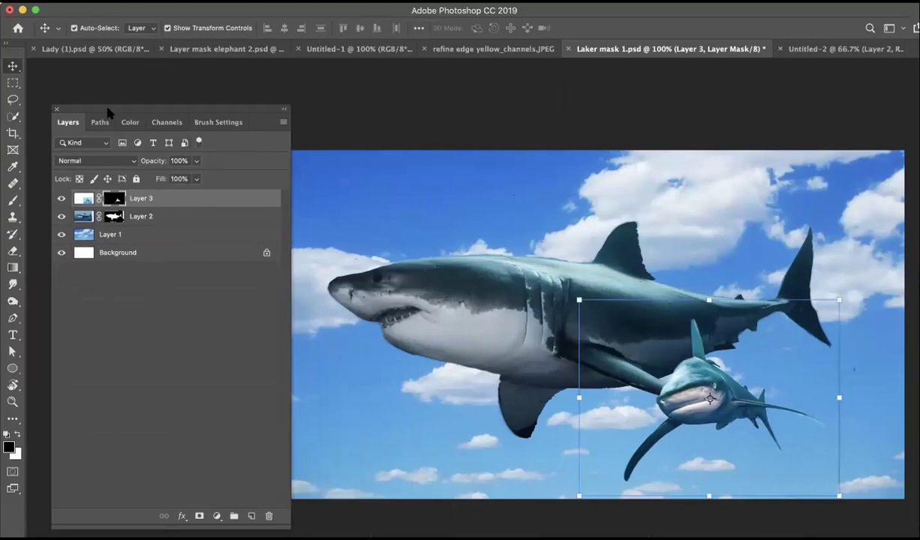
left_click_drag(107, 112, 108, 297)
Shift the great white up-left, the small shark up-right, then deselect the layer
left_click(448, 255)
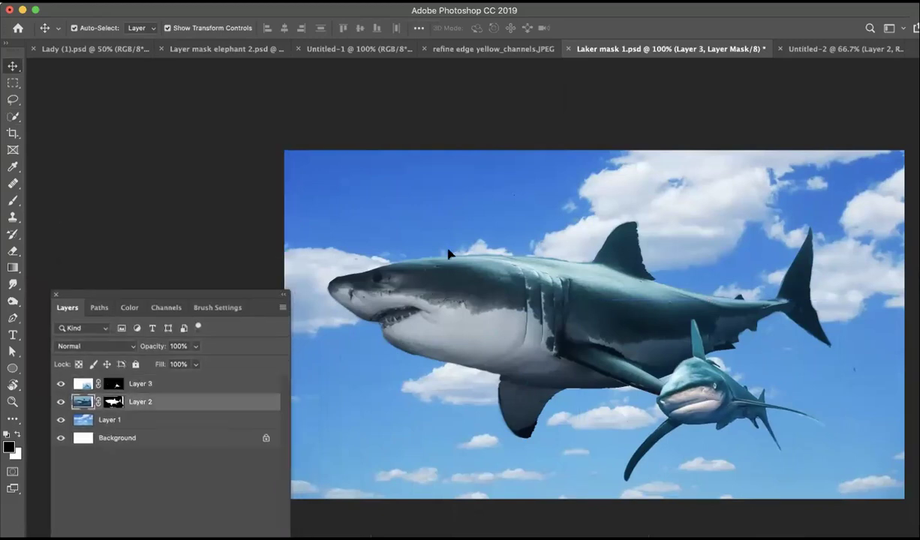
left_click_drag(496, 308, 480, 271)
left_click_drag(709, 393, 754, 398)
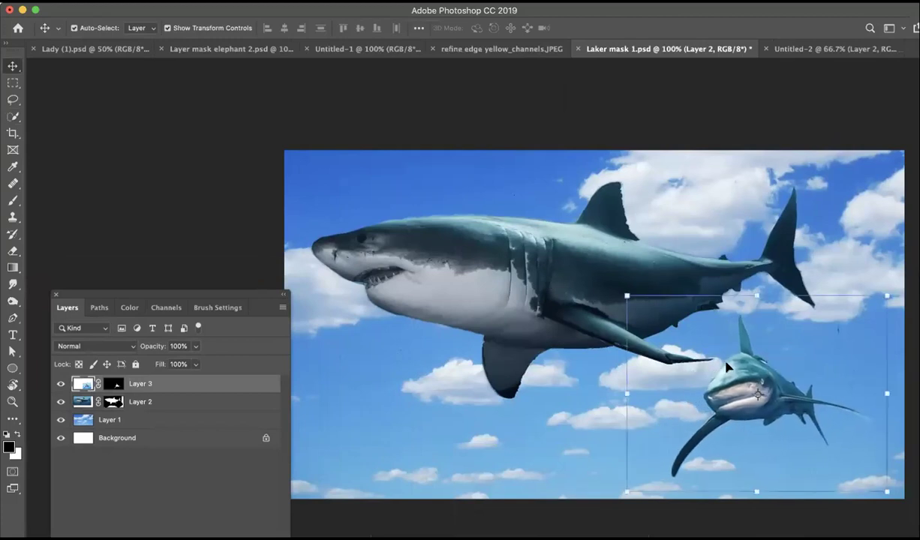
left_click(225, 261)
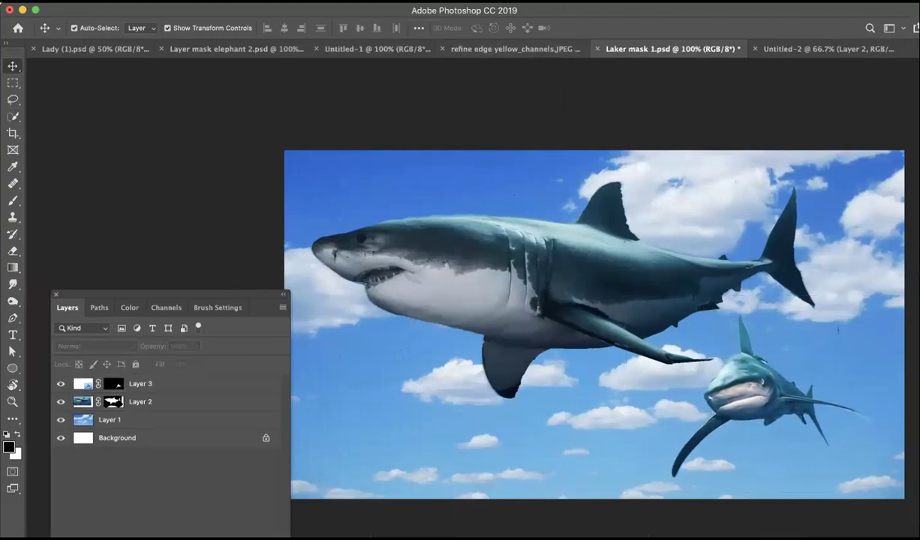